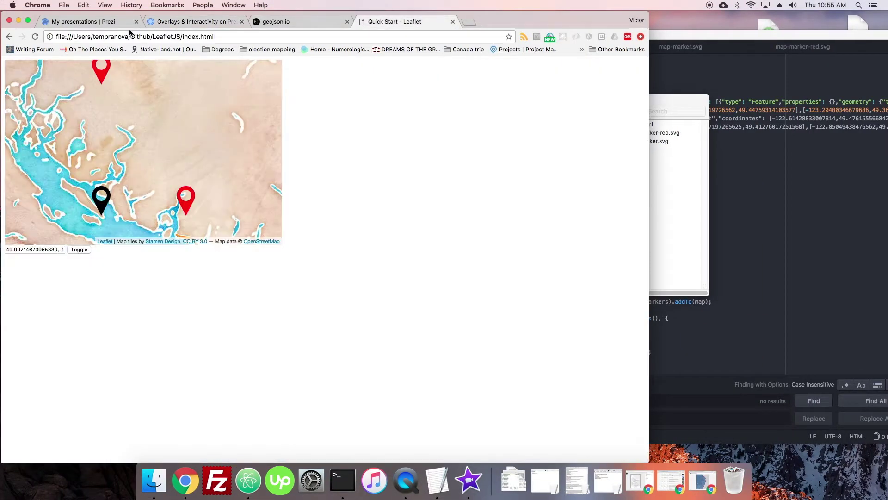
# Pan the Chrome map and toggle all three markers to black icons.
pyautogui.moveTo(140, 149)
pyautogui.mouseDown()
pyautogui.moveTo(185, 164)
pyautogui.moveTo(121, 132)
pyautogui.mouseUp()
pyautogui.scroll(-1, 186, 163)
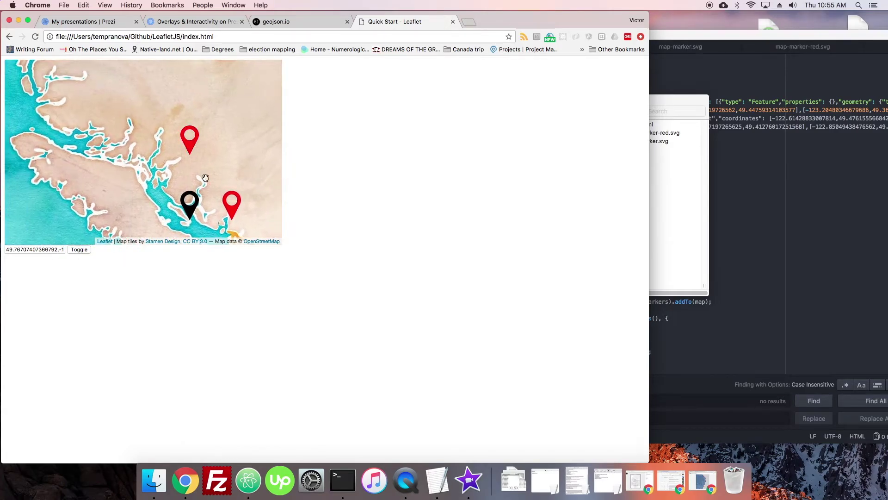
pyautogui.scroll(-2, 205, 178)
pyautogui.click(80, 249)
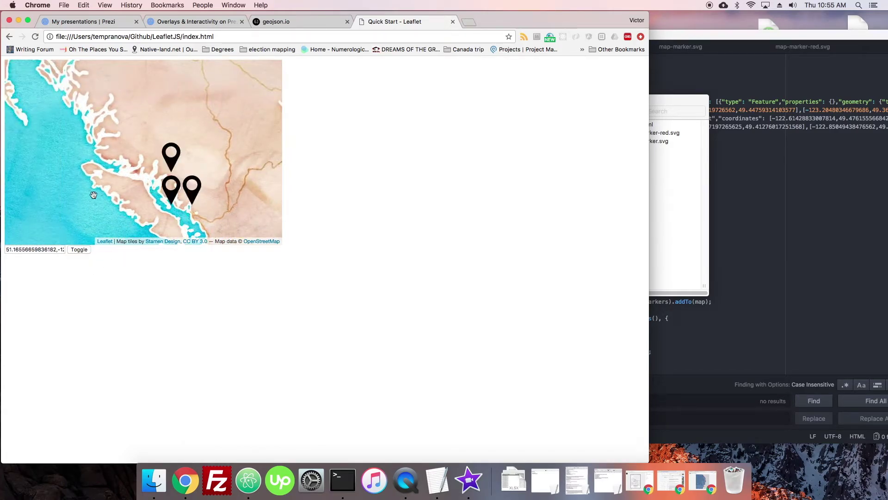
pyautogui.moveTo(94, 195); pyautogui.dragTo(66, 162)
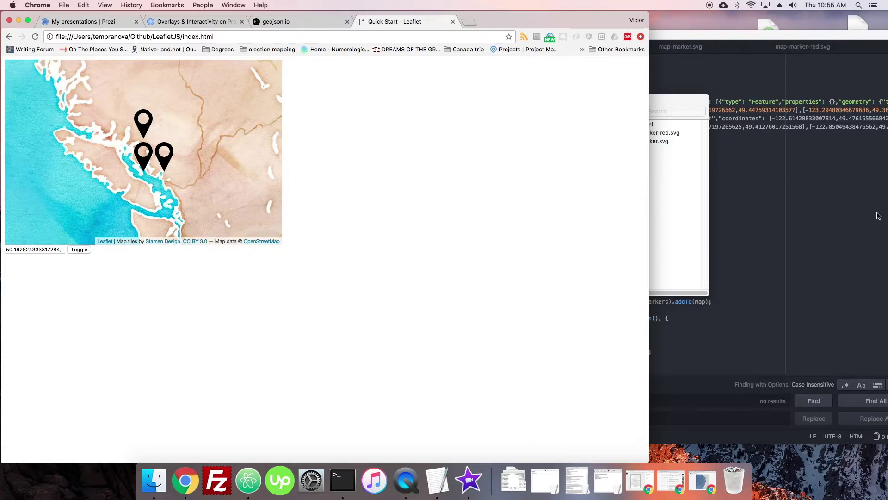
pyautogui.click(786, 200)
pyautogui.scroll(2, 559, 249)
pyautogui.scroll(8, 559, 249)
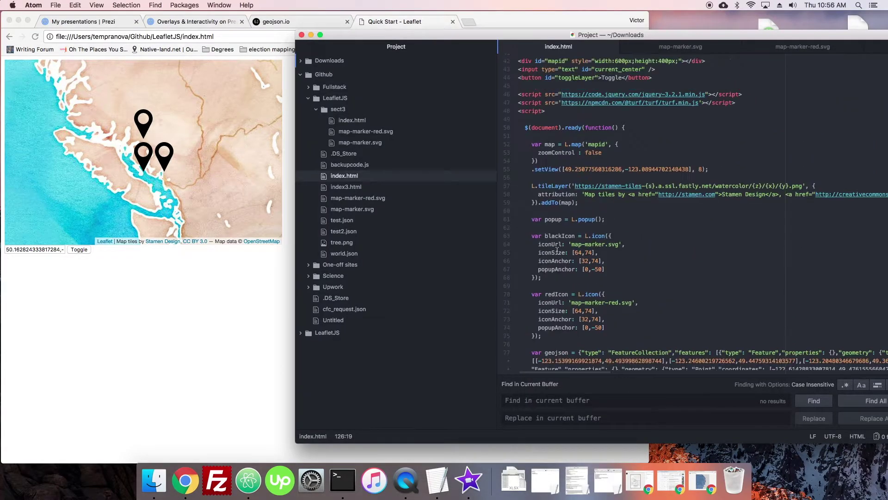
# Replace the map div's fixed width and height with width:100% and copy the mapid id.
pyautogui.click(559, 169)
pyautogui.scroll(2, 598, 138)
pyautogui.scroll(2, 611, 137)
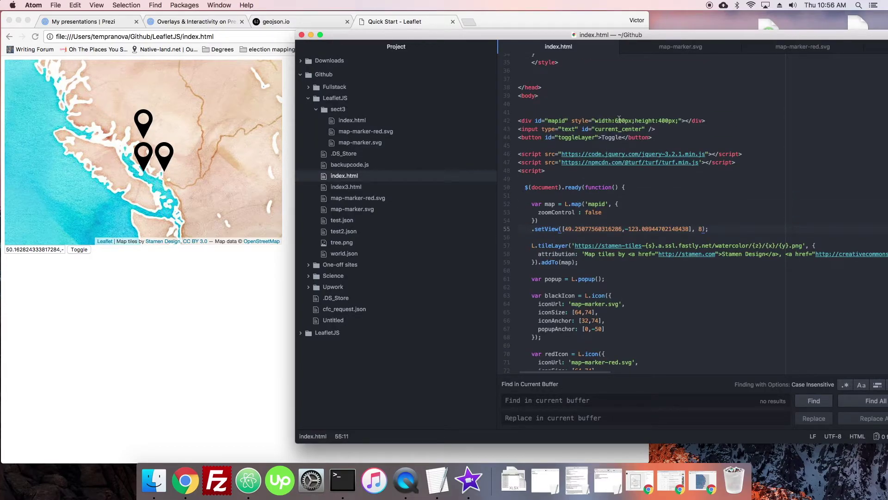
pyautogui.moveTo(615, 120); pyautogui.dragTo(675, 120)
pyautogui.write('100%')
pyautogui.doubleClick(564, 120)
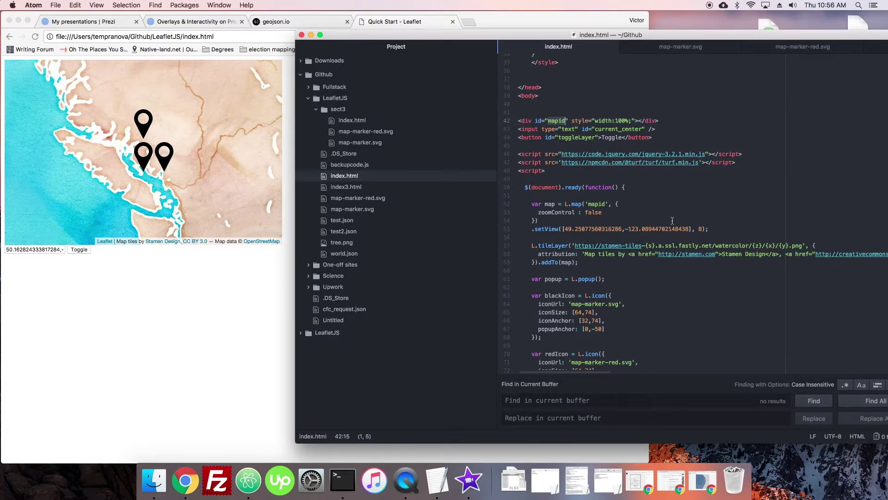
# Add $('#mapid').height(window.innerHeight); after setView and reload the page in Chrome.
pyautogui.click(721, 229)
pyautogui.press('Return')
pyautogui.press('Return')
pyautogui.write("$('#")
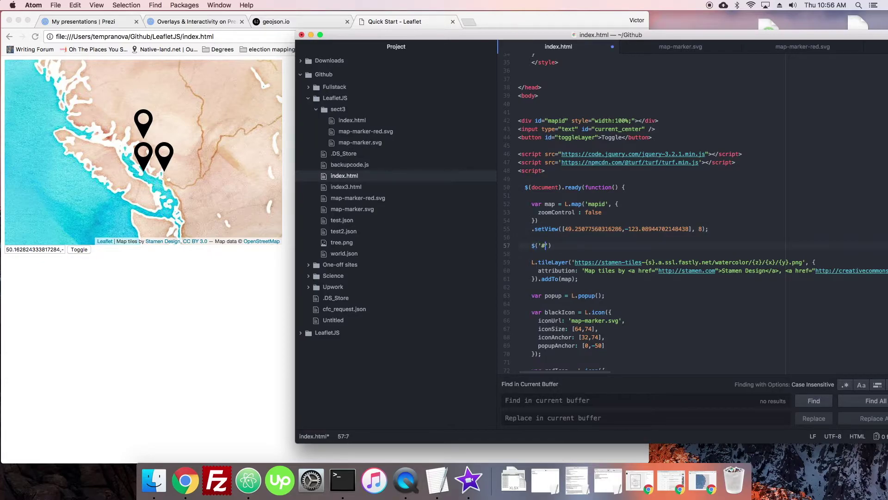
pyautogui.write("mapid').")
pyautogui.write('height(window.I')
pyautogui.press('BackSpace')
pyautogui.write('innerHei')
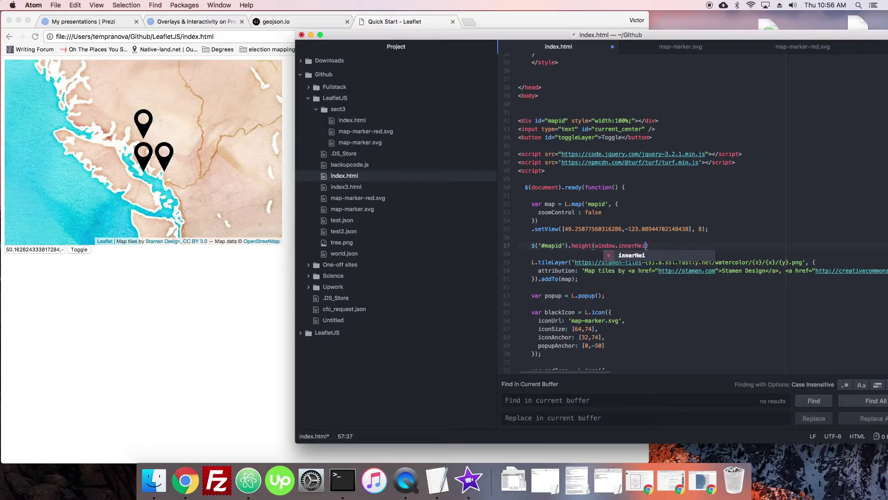
pyautogui.write('ght);')
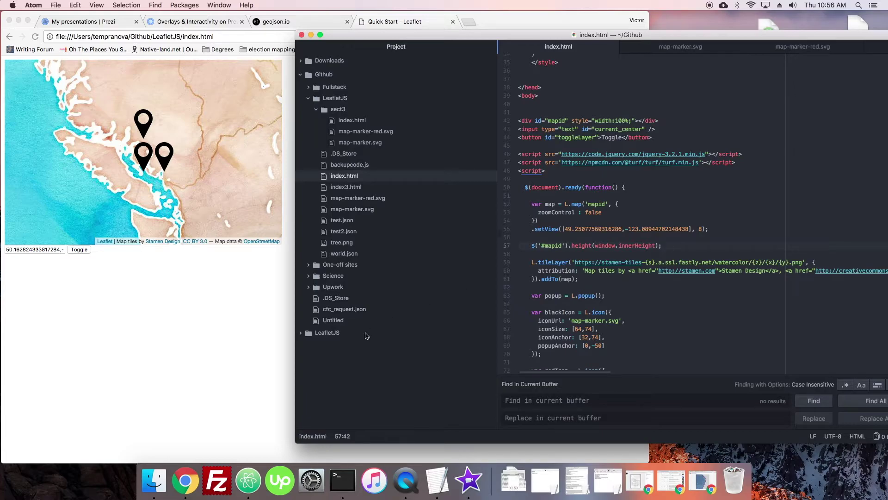
pyautogui.click(271, 314)
pyautogui.press('super+r')
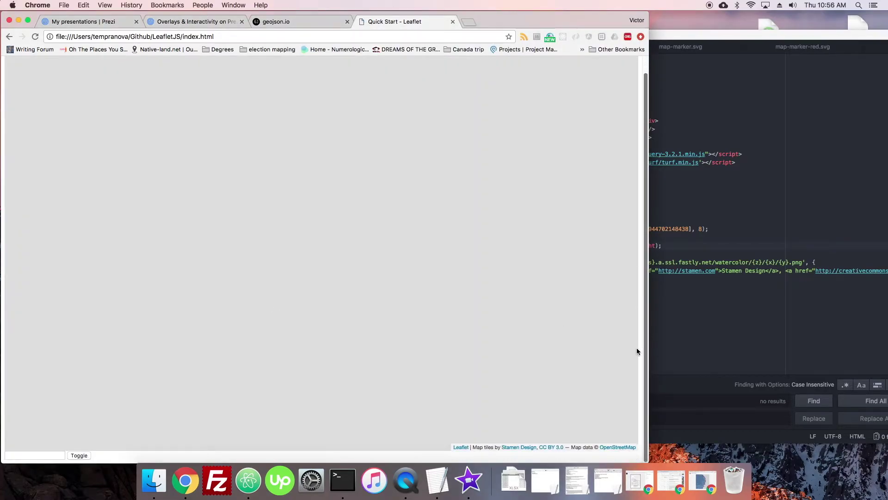
pyautogui.scroll(1, 638, 312)
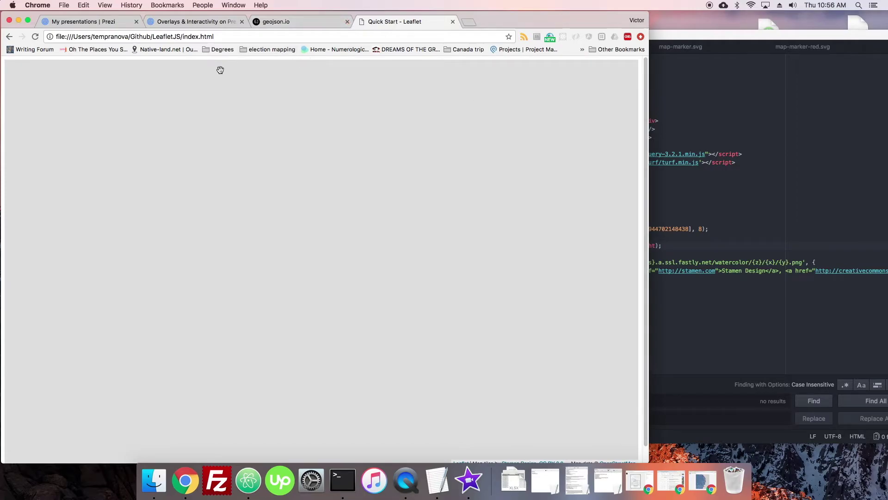
# Add a body { margin:0; padding: 0; } rule inside the style block and reload Chrome.
pyautogui.click(731, 146)
pyautogui.scroll(5, 625, 208)
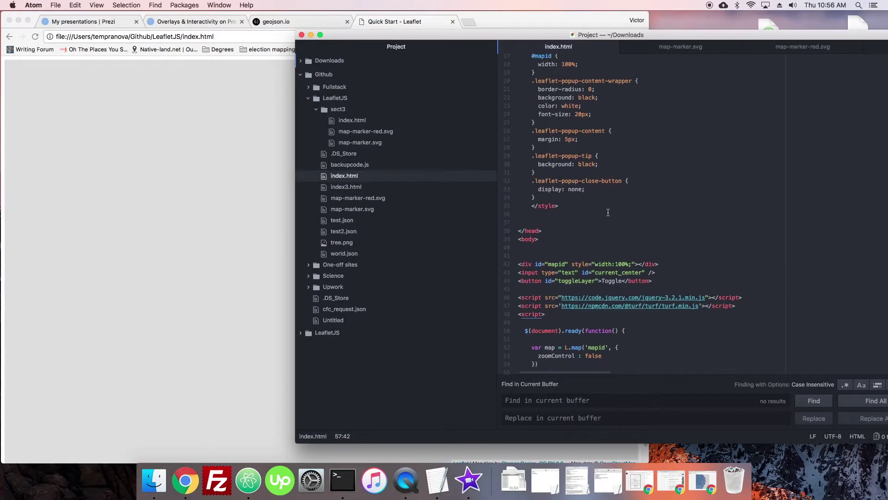
pyautogui.scroll(5, 580, 208)
pyautogui.click(576, 162)
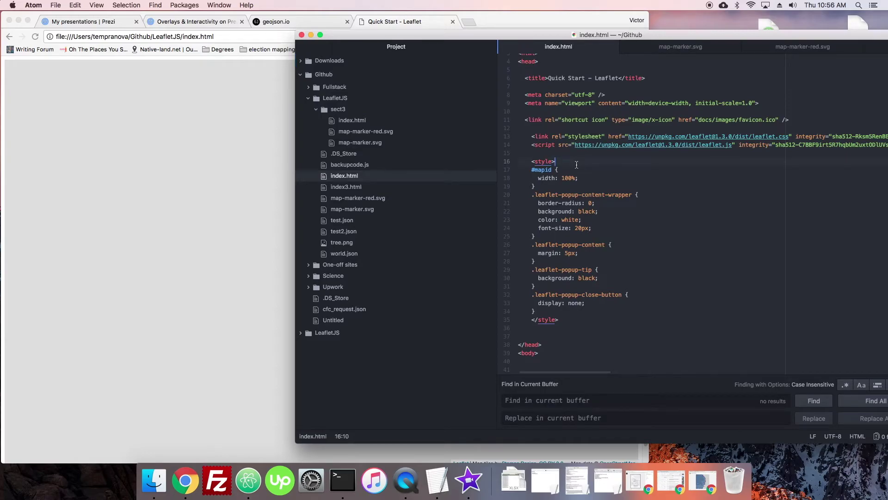
pyautogui.press('Return')
pyautogui.write('body')
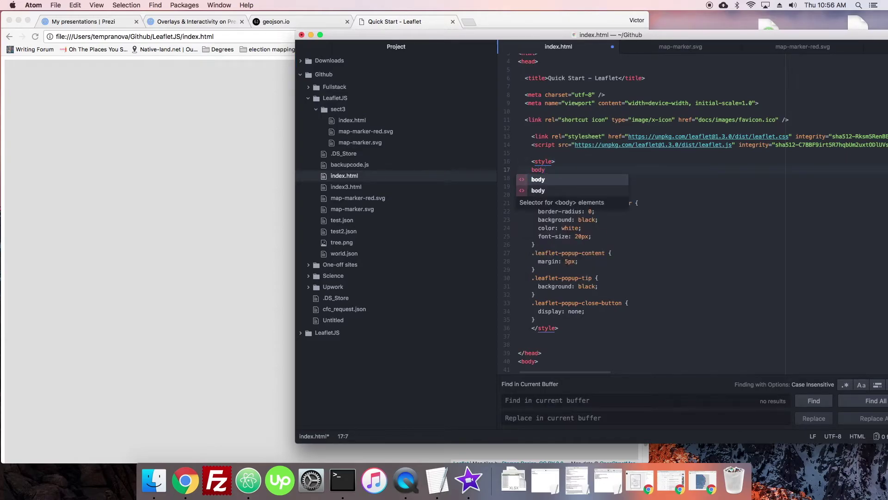
pyautogui.write(' {')
pyautogui.press('Return')
pyautogui.write('margin')
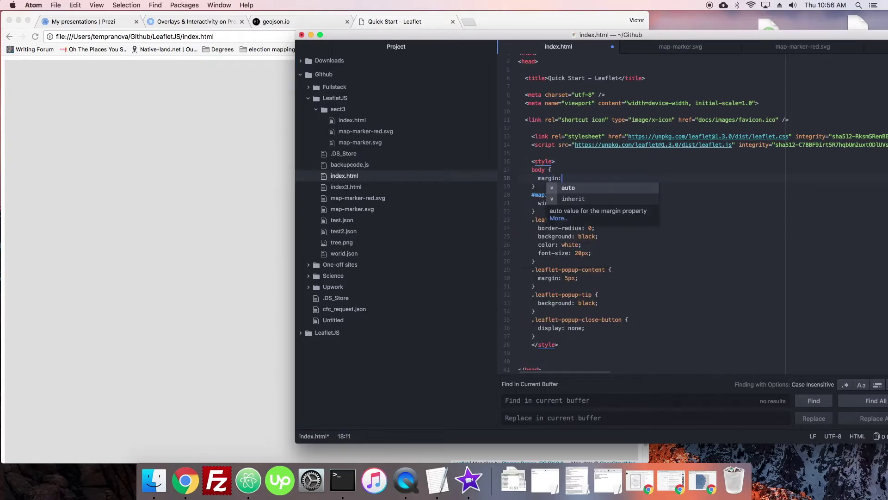
pyautogui.write(':0;')
pyautogui.press('Return')
pyautogui.write('paddin')
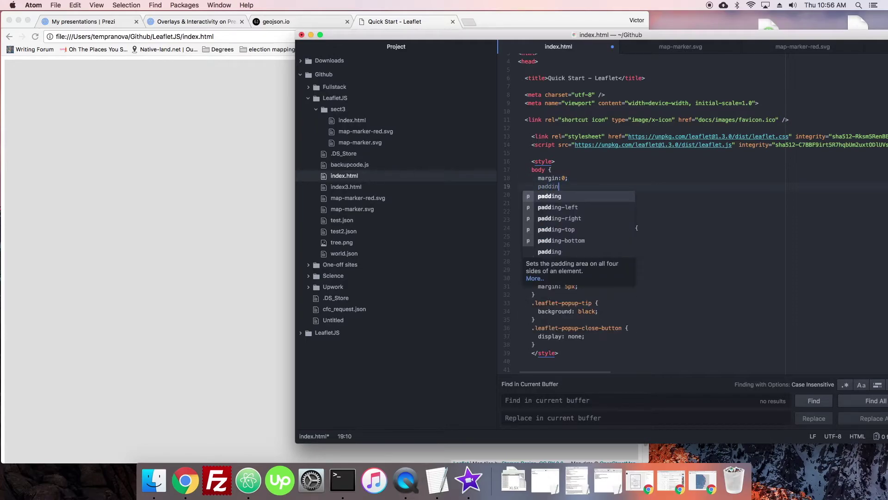
pyautogui.write('g: 0;')
pyautogui.click(206, 172)
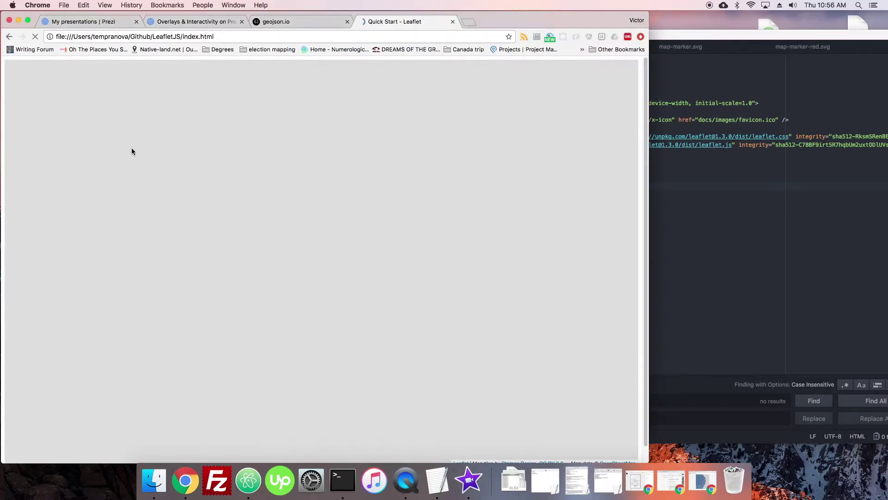
pyautogui.press('super+r')
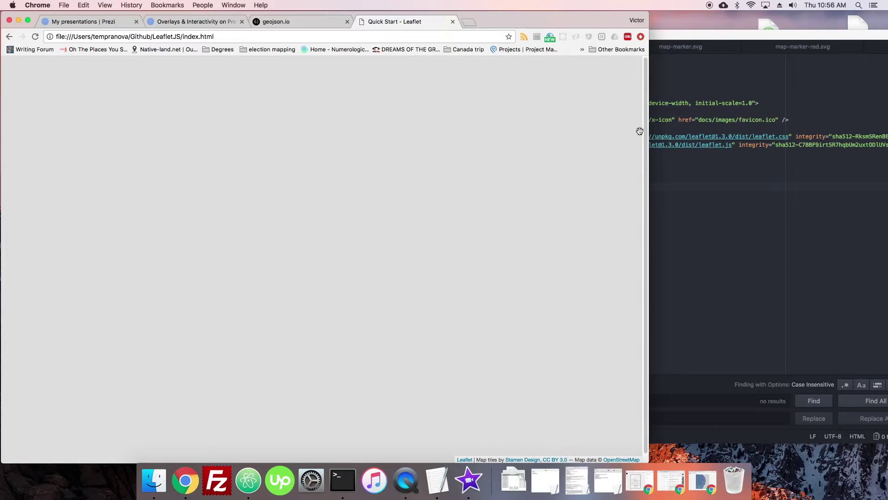
pyautogui.scroll(-1, 386, 414)
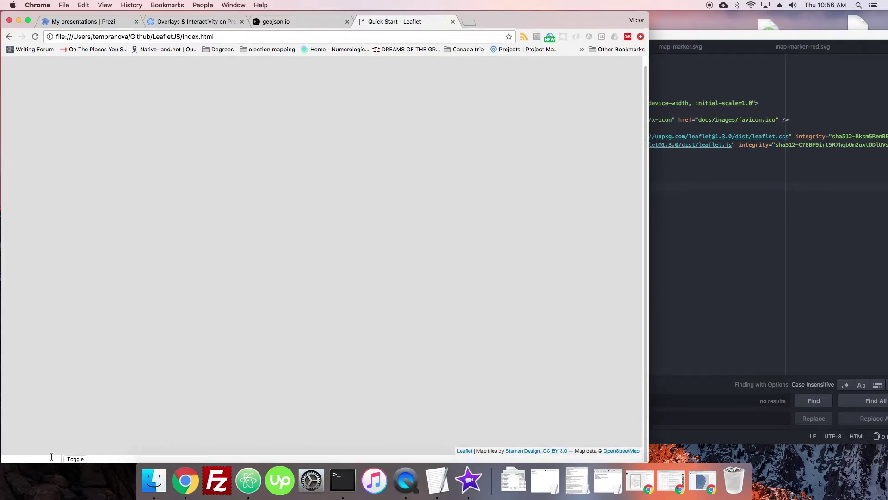
pyautogui.scroll(1, 640, 338)
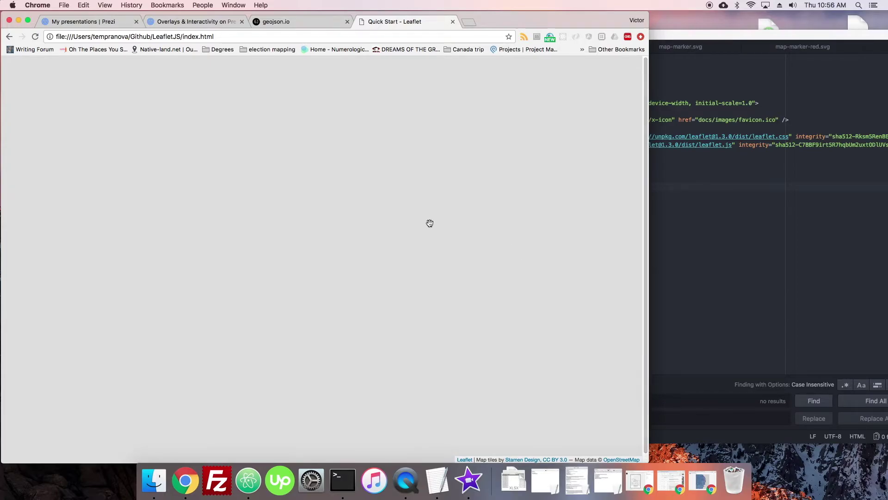
# Move the map height line to the start of the ready function and save index.html.
pyautogui.click(670, 202)
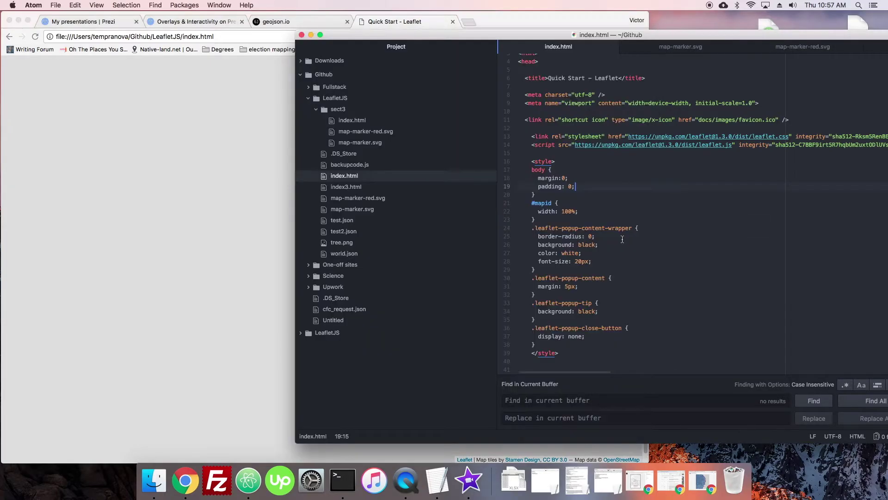
pyautogui.scroll(-3, 694, 243)
pyautogui.scroll(-5, 552, 319)
pyautogui.scroll(-4, 552, 319)
pyautogui.scroll(-4, 552, 321)
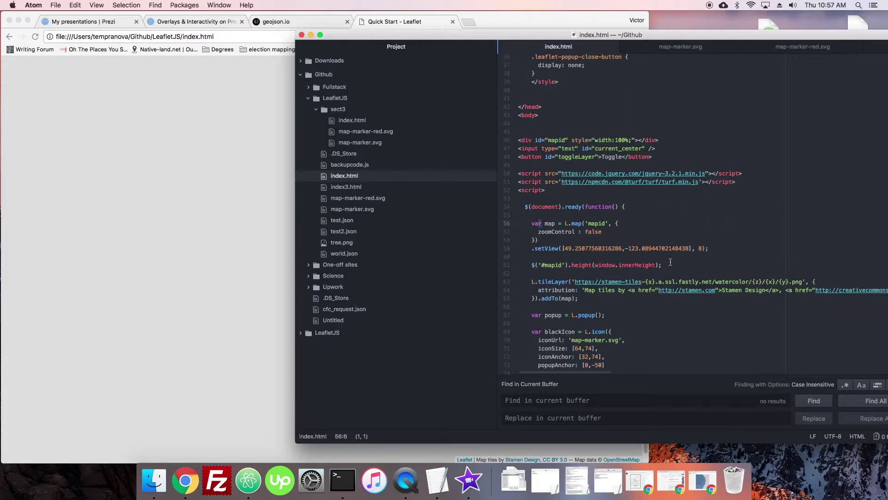
pyautogui.moveTo(669, 264); pyautogui.dragTo(721, 249)
pyautogui.press('super+c')
pyautogui.press('BackSpace')
pyautogui.click(658, 208)
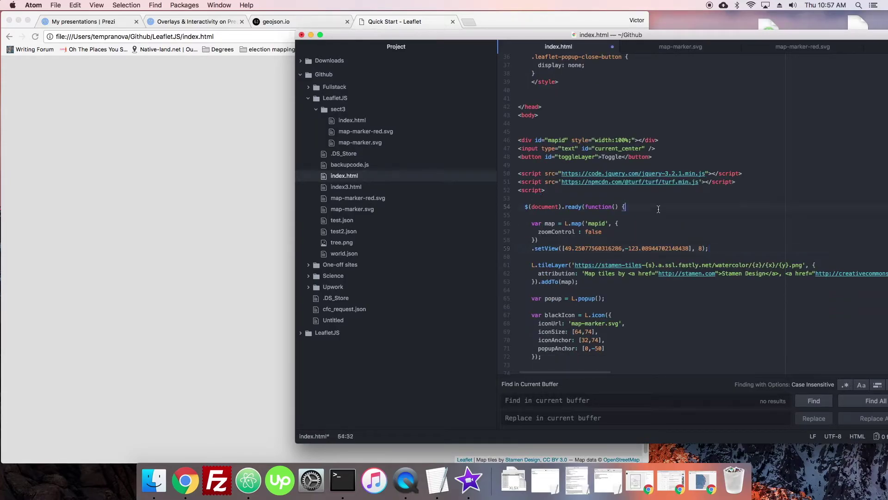
pyautogui.press('super+v')
pyautogui.press('Tab')
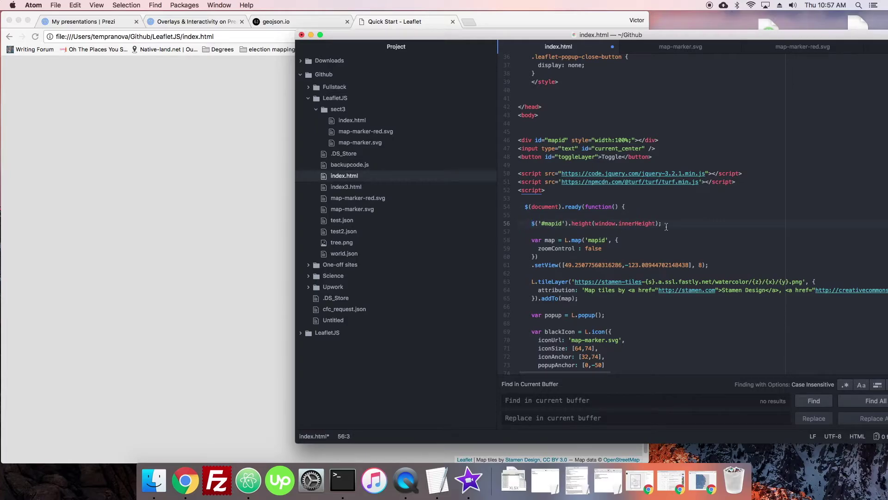
pyautogui.press('super+s')
# Reload Chrome and pan around the full-height watercolor map to check it.
pyautogui.click(227, 179)
pyautogui.press('super+r')
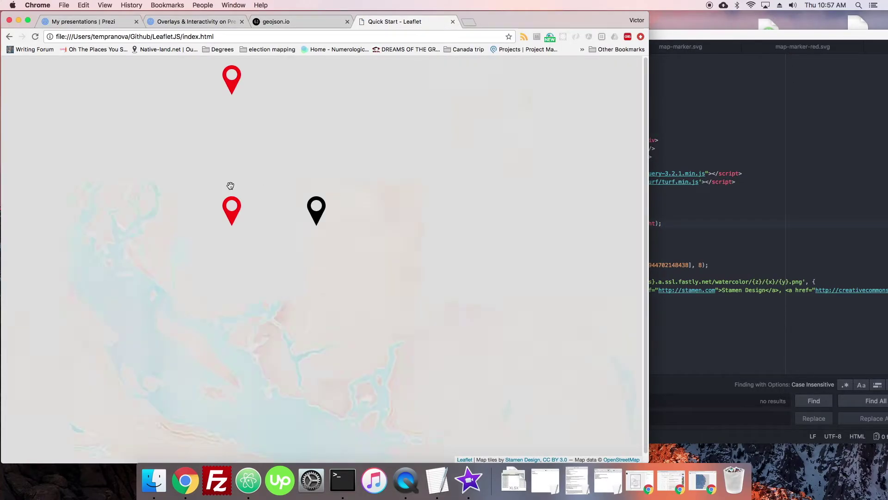
pyautogui.moveTo(324, 186); pyautogui.dragTo(359, 200)
pyautogui.scroll(-1, 343, 262)
pyautogui.scroll(-1, 343, 264)
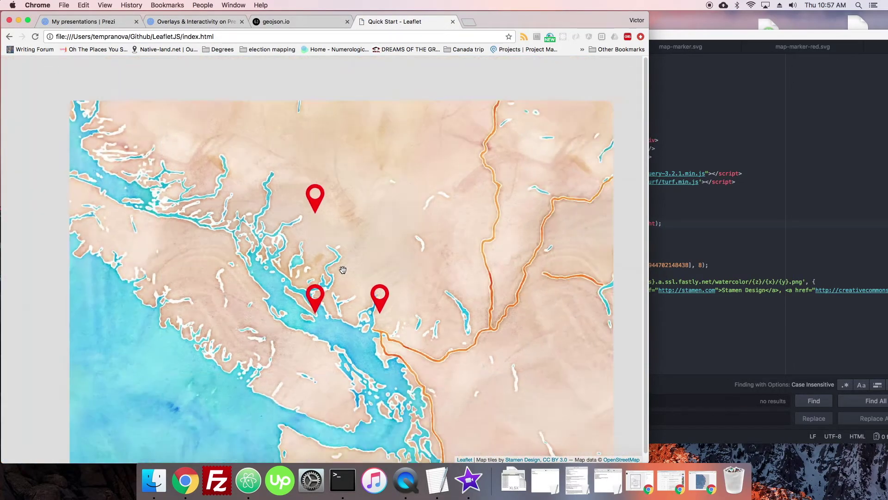
pyautogui.moveTo(331, 249); pyautogui.dragTo(138, 254)
pyautogui.scroll(-1, 319, 260)
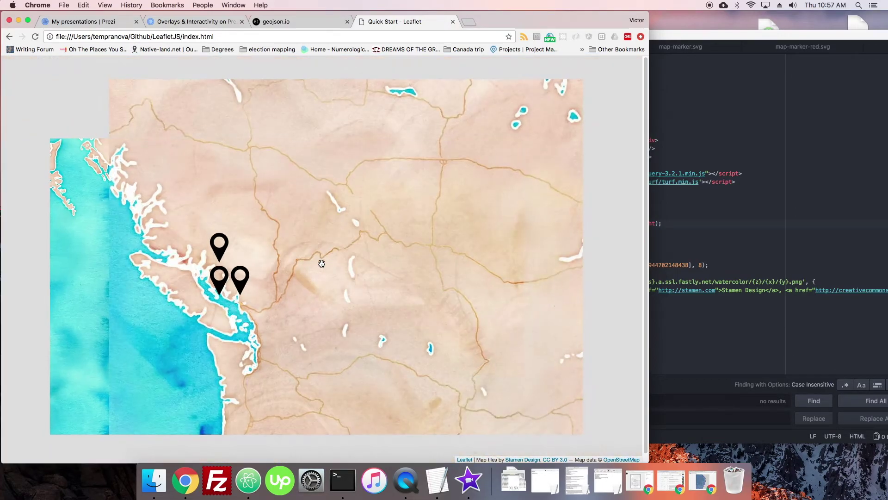
pyautogui.scroll(-1, 322, 263)
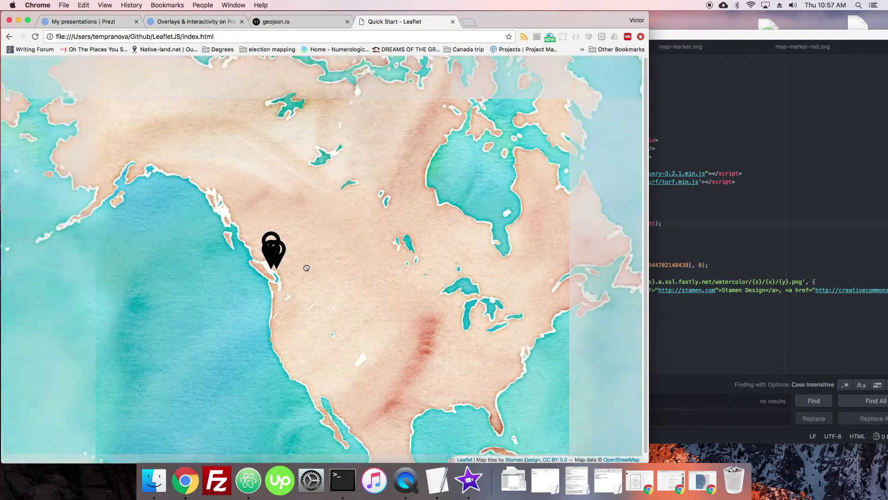
pyautogui.moveTo(343, 257)
pyautogui.mouseDown()
pyautogui.moveTo(419, 262)
pyautogui.moveTo(344, 275)
pyautogui.mouseUp()
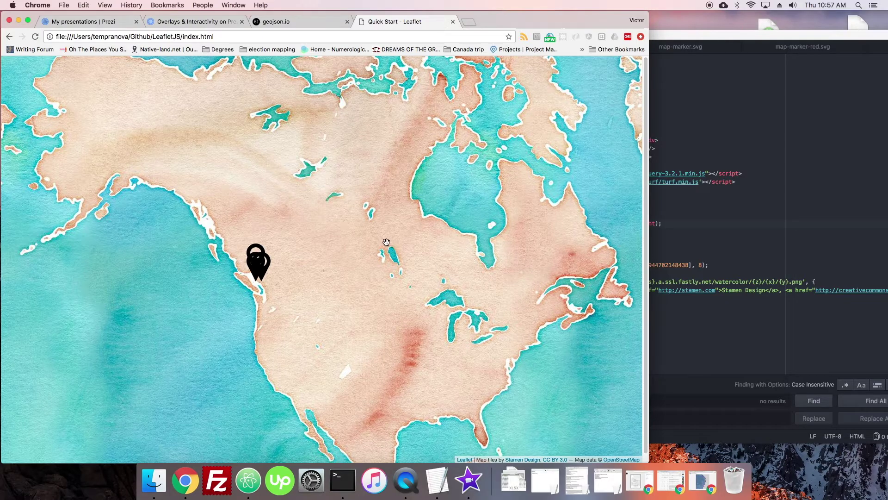
pyautogui.moveTo(386, 242); pyautogui.dragTo(333, 248)
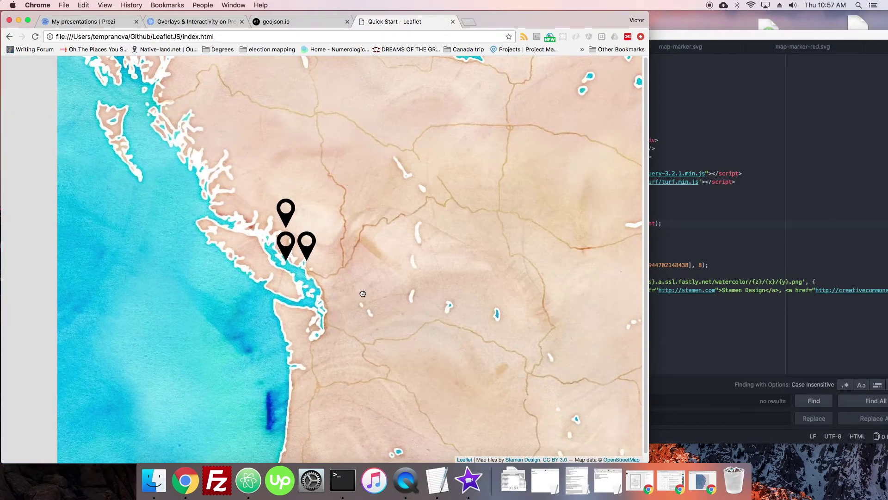
pyautogui.click(710, 262)
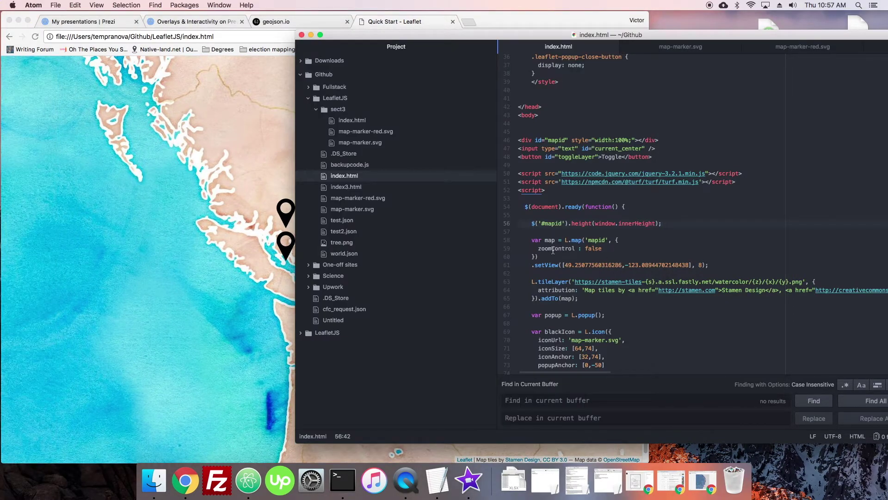
# Check the Quick Start map page in Chrome, then return to Atom.
pyautogui.click(259, 185)
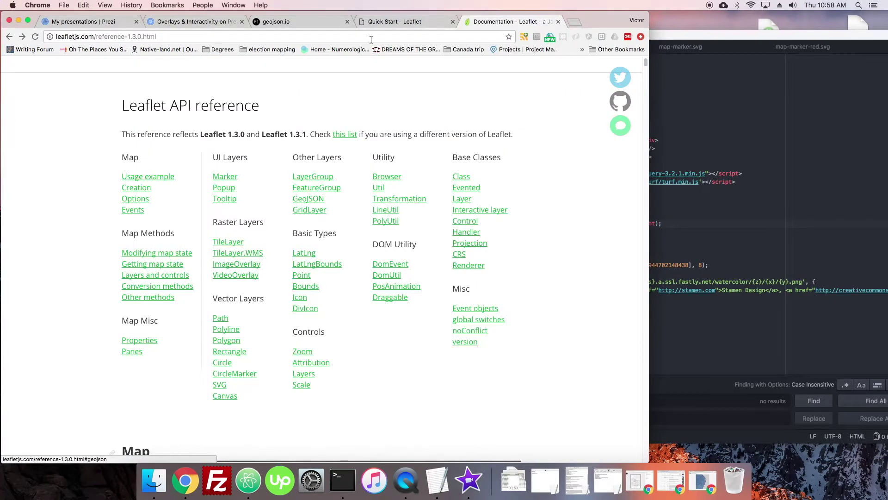
pyautogui.click(380, 26)
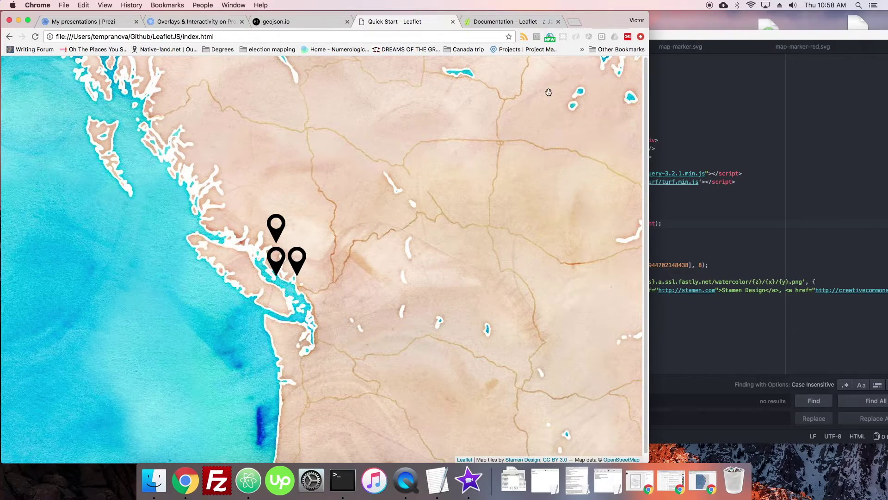
pyautogui.moveTo(398, 192); pyautogui.dragTo(439, 162)
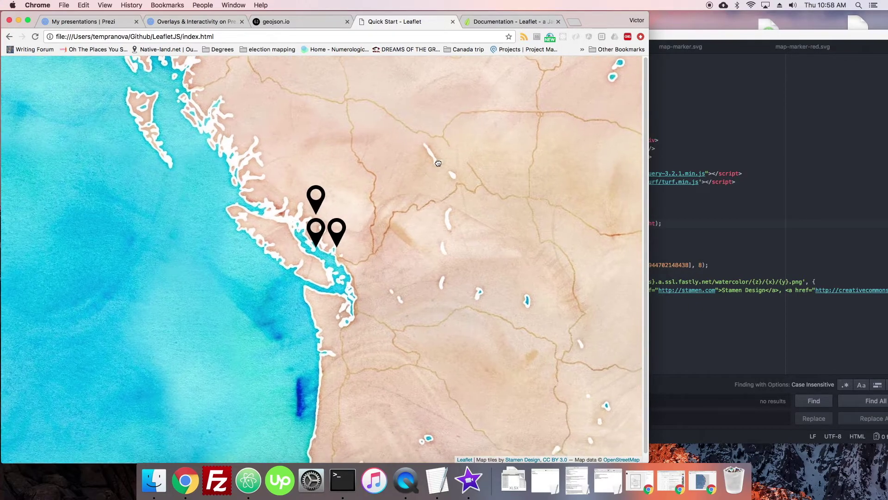
pyautogui.press('super+Tab')
pyautogui.scroll(-1, 565, 254)
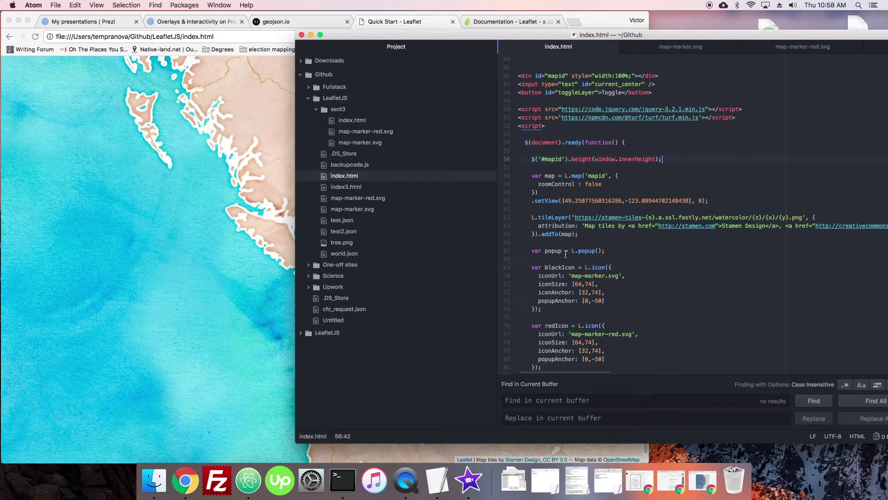
pyautogui.scroll(-5, 566, 255)
pyautogui.scroll(-2, 565, 253)
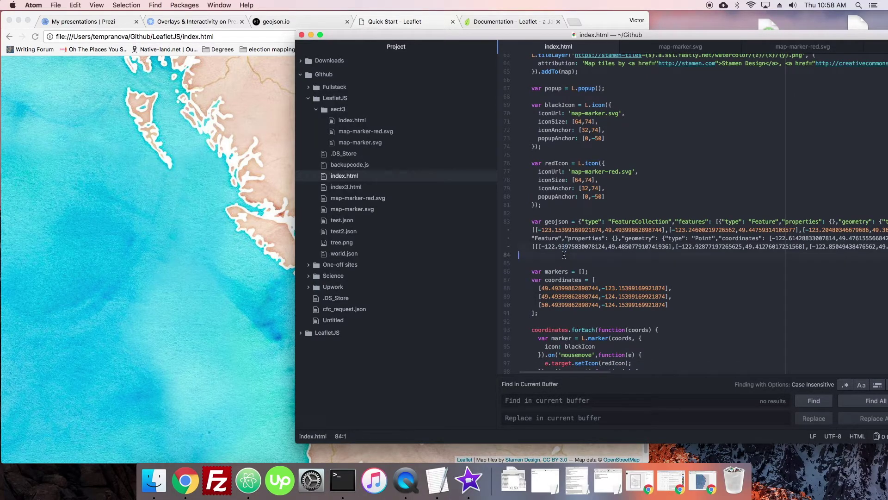
# Remove the empty line after the geojson data and split the overlay div onto separate lines.
pyautogui.press('BackSpace')
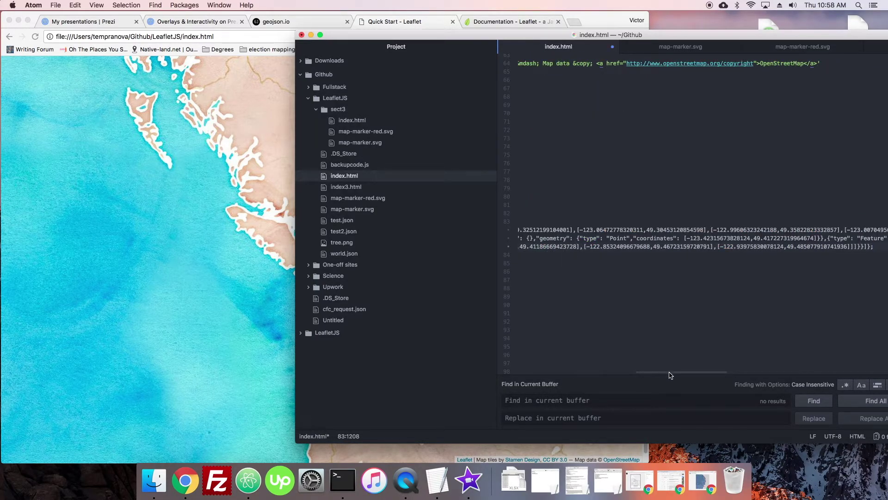
pyautogui.moveTo(670, 375); pyautogui.dragTo(493, 378)
pyautogui.scroll(-2, 576, 295)
pyautogui.scroll(-2, 573, 299)
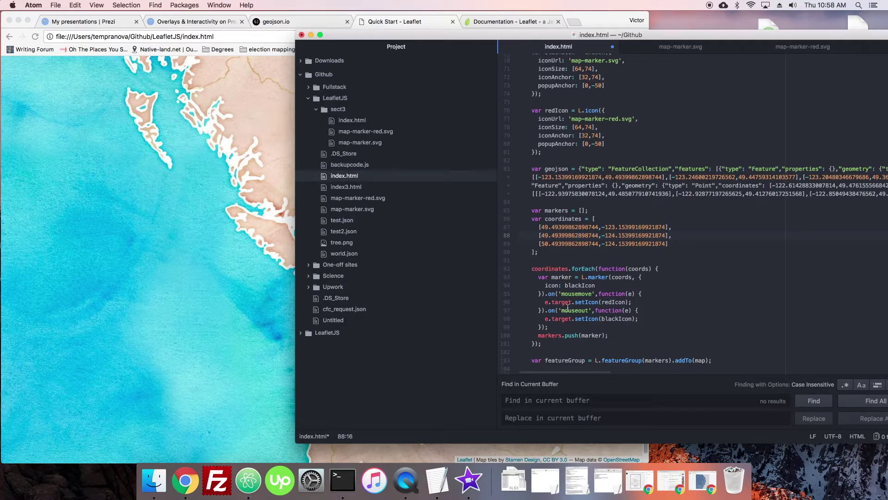
pyautogui.scroll(-2, 570, 305)
pyautogui.scroll(-2, 566, 310)
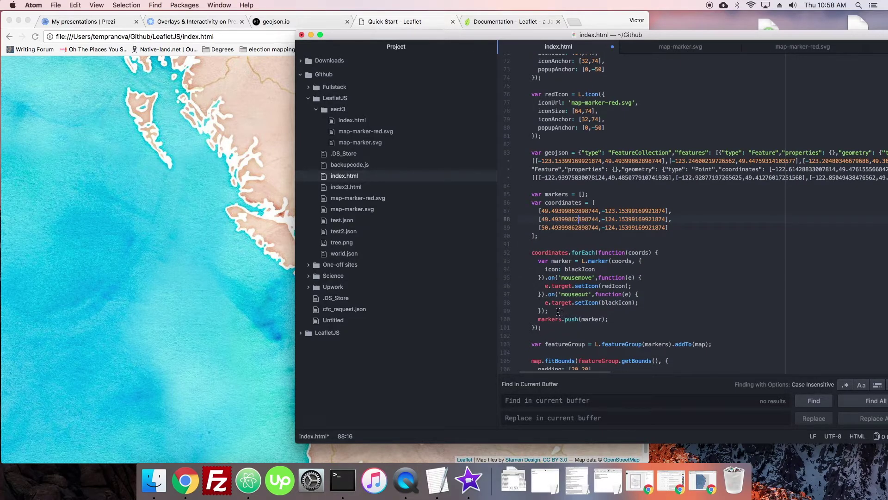
pyautogui.scroll(1, 557, 307)
pyautogui.scroll(1, 556, 309)
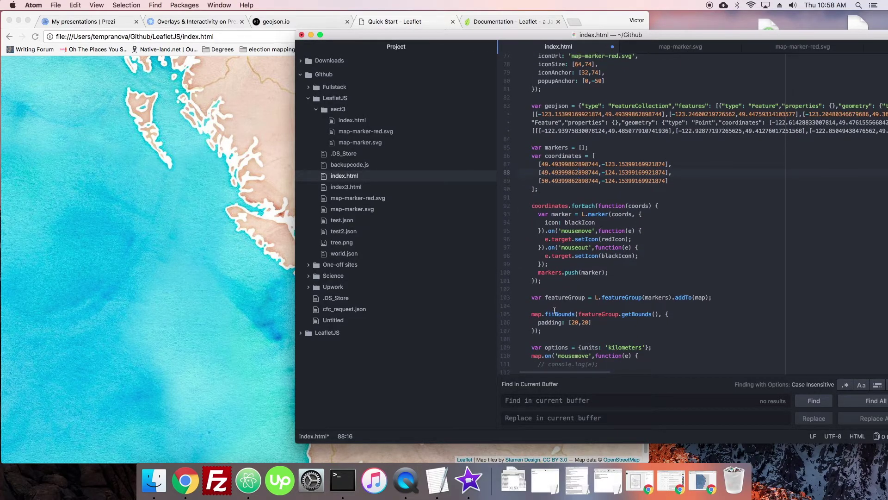
pyautogui.scroll(5, 555, 309)
pyautogui.scroll(4, 554, 311)
pyautogui.scroll(2, 554, 311)
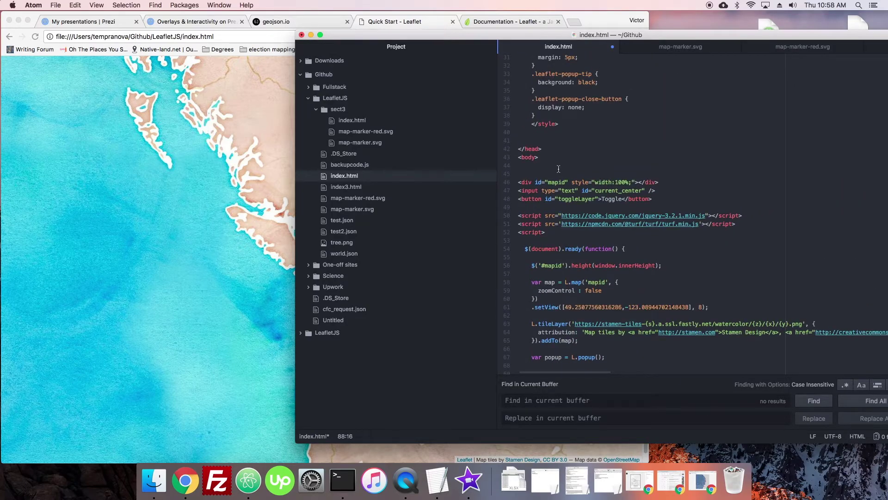
pyautogui.write('<di')
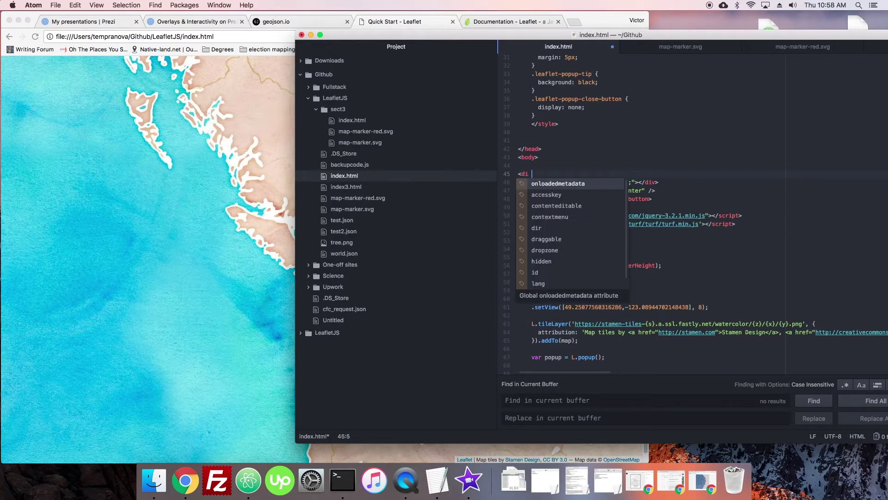
pyautogui.write('v id')
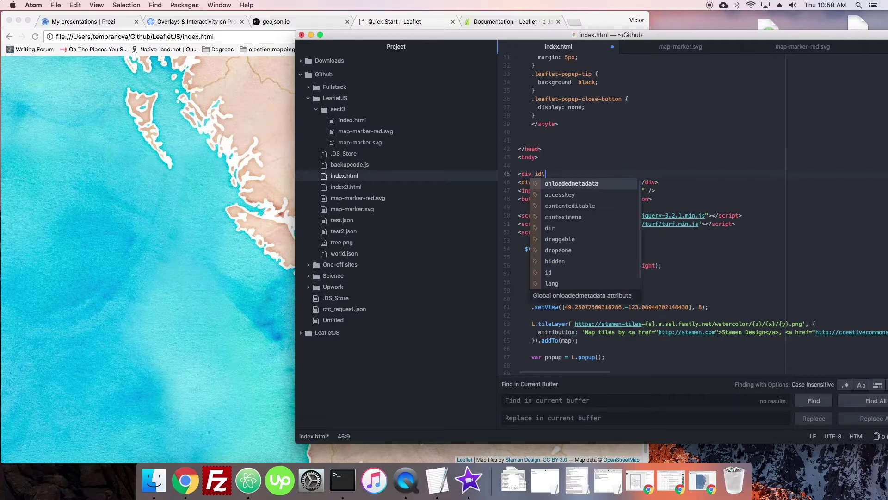
pyautogui.write('\\')
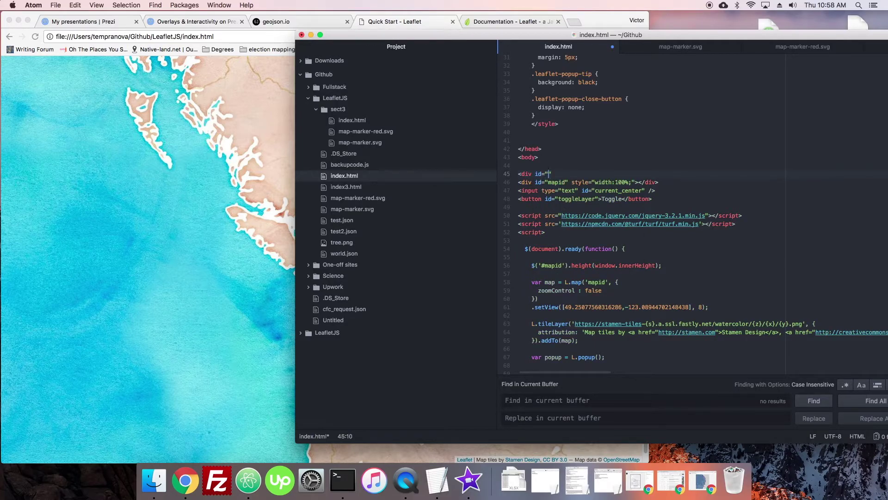
pyautogui.write('overlay"')
pyautogui.write('/div')
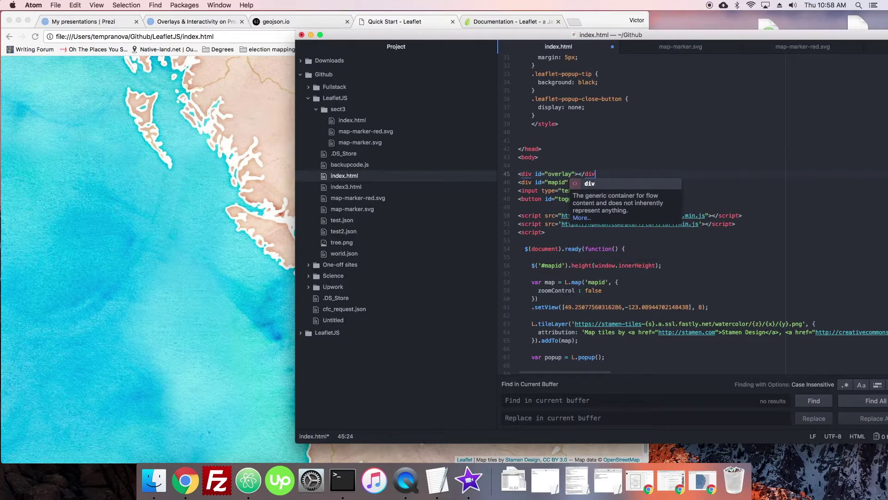
pyautogui.write('>')
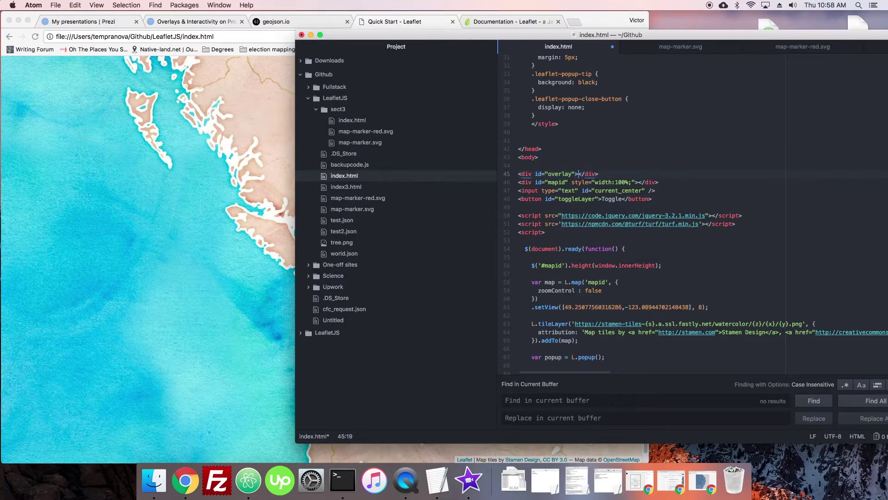
pyautogui.press('Return')
pyautogui.press('Return')
pyautogui.scroll(-2, 562, 191)
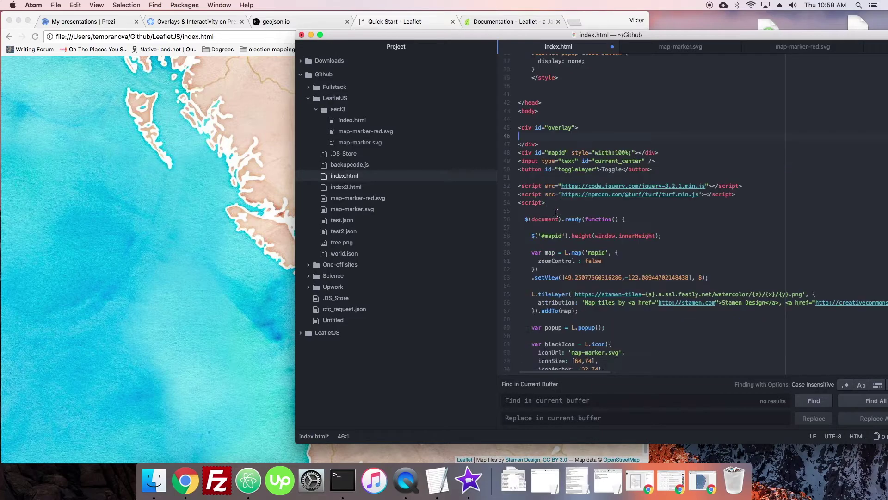
pyautogui.scroll(-10, 559, 202)
pyautogui.scroll(-8, 556, 215)
pyautogui.scroll(7, 552, 229)
pyautogui.scroll(8, 556, 226)
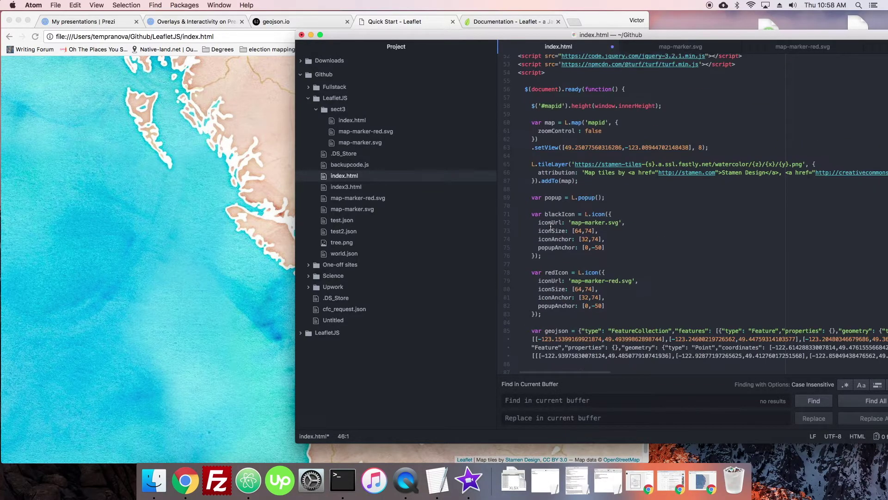
pyautogui.scroll(4, 561, 223)
pyautogui.scroll(3, 566, 220)
# Move the coordinate input and Toggle button inside the overlay div, add a blank line, and save.
pyautogui.moveTo(660, 218); pyautogui.dragTo(673, 200)
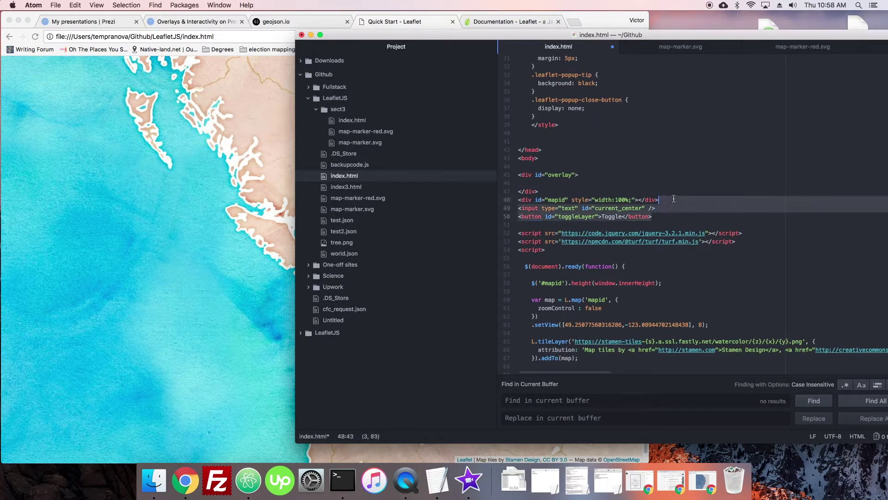
pyautogui.press('super+x')
pyautogui.click(582, 182)
pyautogui.press('super+v')
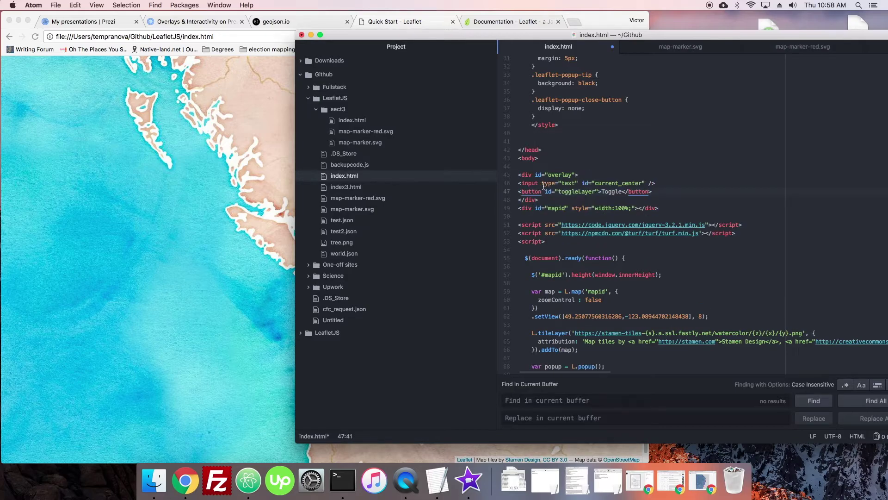
pyautogui.moveTo(660, 192); pyautogui.dragTo(545, 183)
pyautogui.click(545, 183)
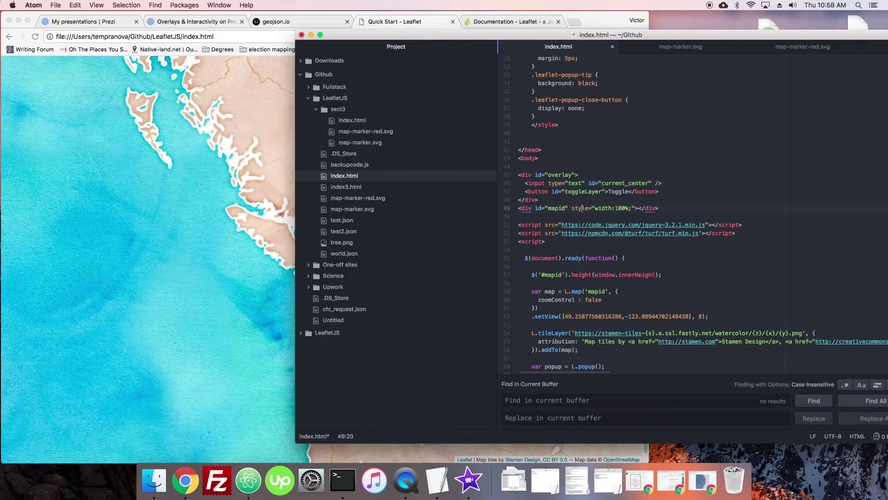
pyautogui.press('Up')
pyautogui.press('Return')
pyautogui.press('super+s')
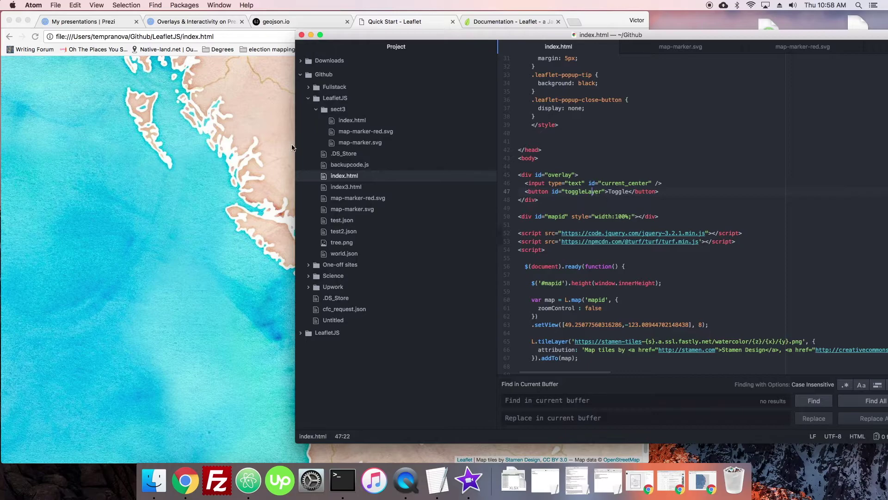
# Reload Chrome and inspect the coordinate box's overlay div in Developer Tools.
pyautogui.click(234, 172)
pyautogui.press('super+r')
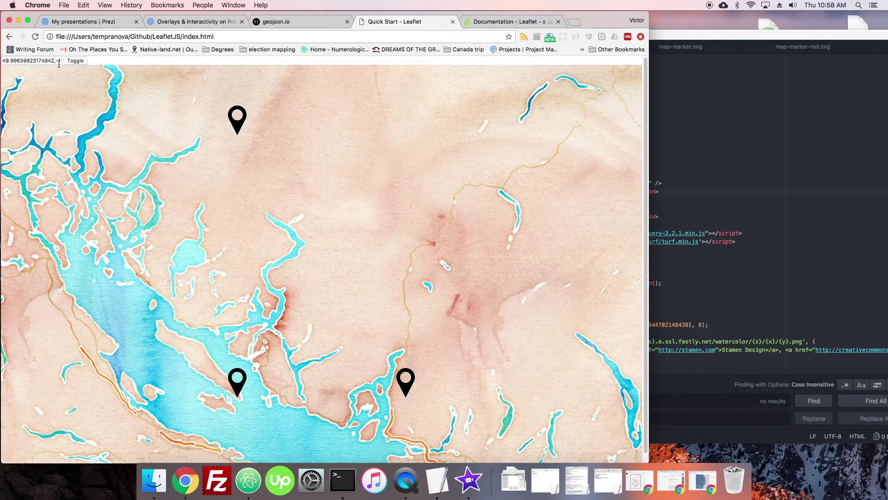
pyautogui.rightClick(62, 60)
pyautogui.click(191, 147)
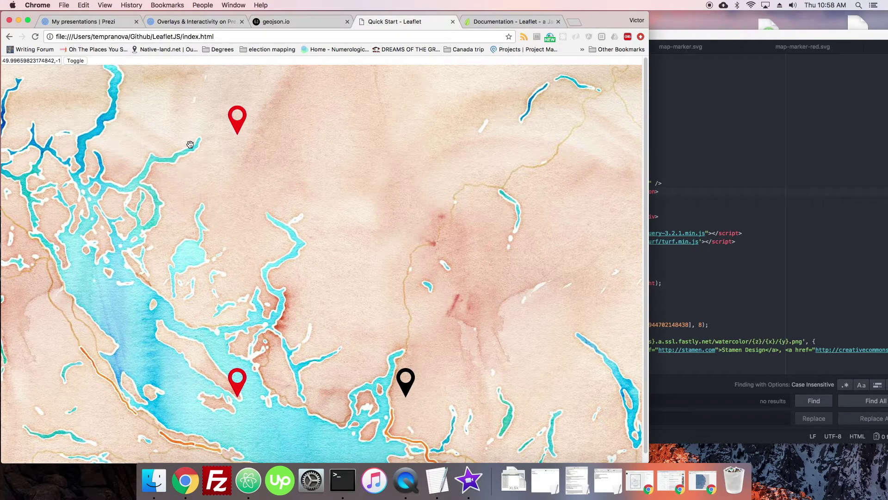
pyautogui.press('super+alt+i')
pyautogui.moveTo(361, 121); pyautogui.dragTo(292, 149)
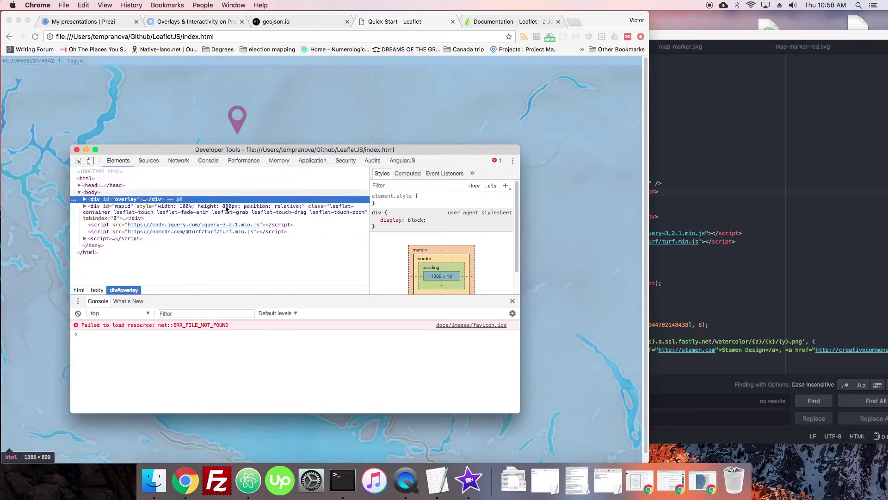
pyautogui.click(459, 202)
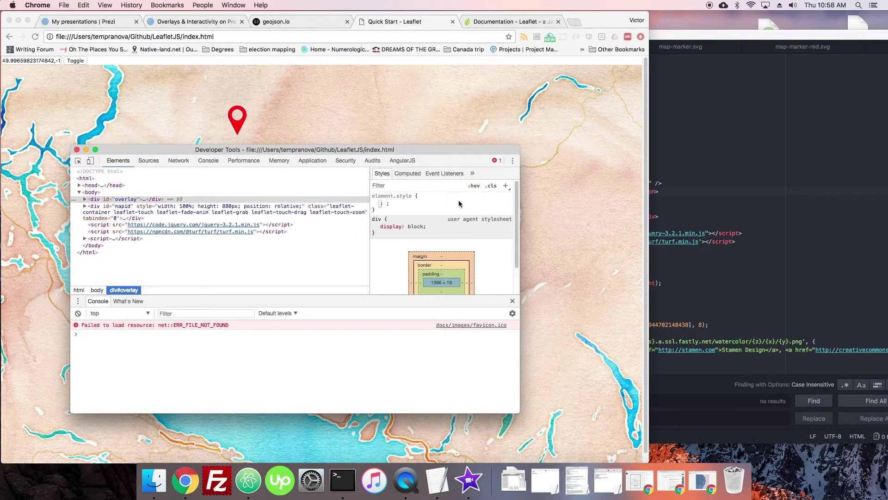
pyautogui.write('position: absolute; ')
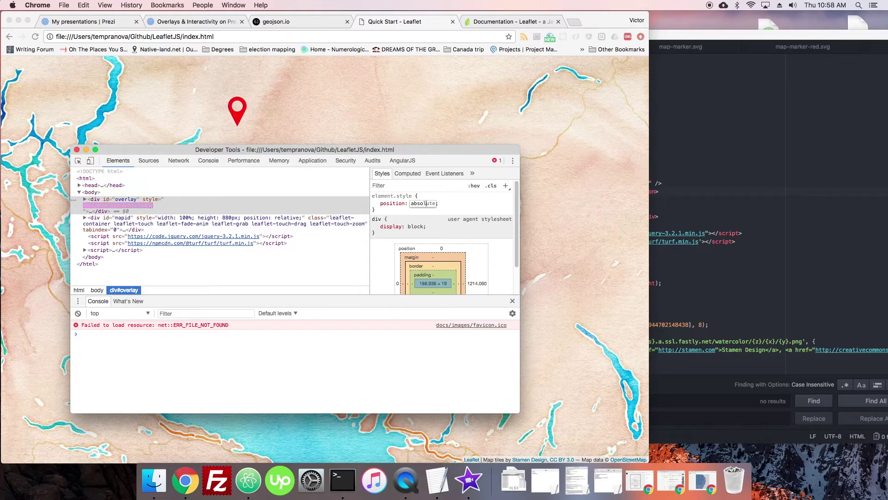
pyautogui.write('z-index')
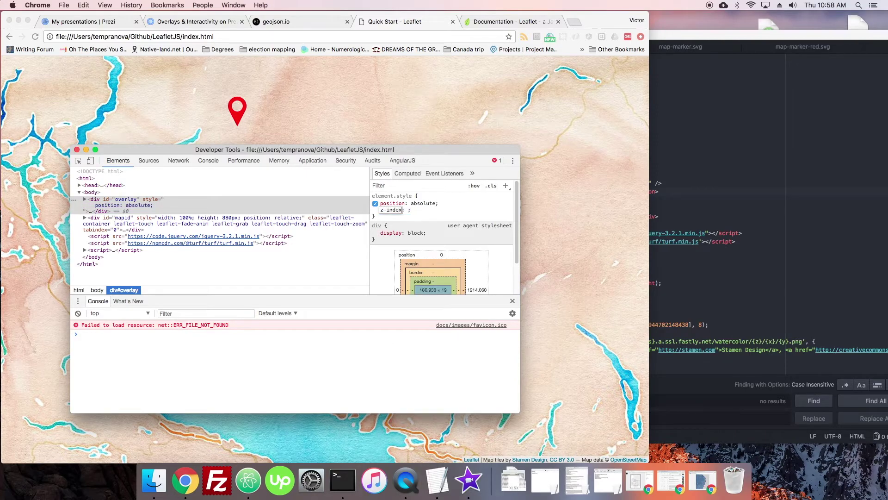
pyautogui.write(': 1000; ')
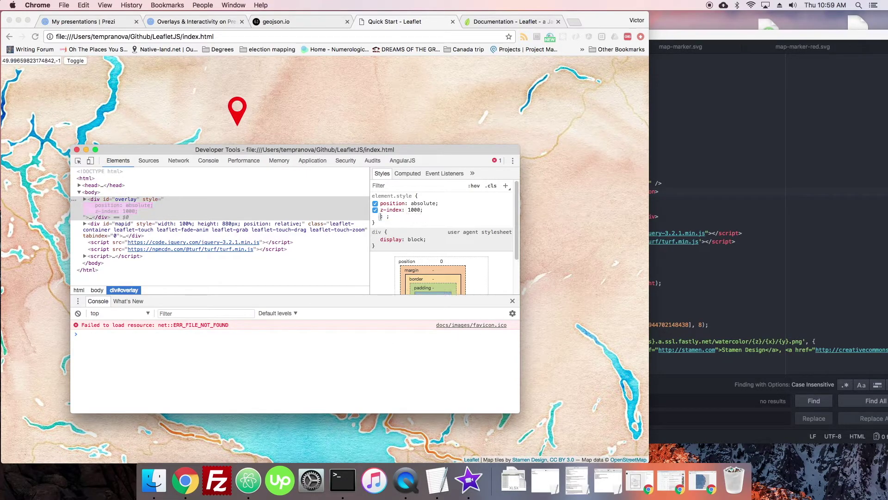
pyautogui.write('backg')
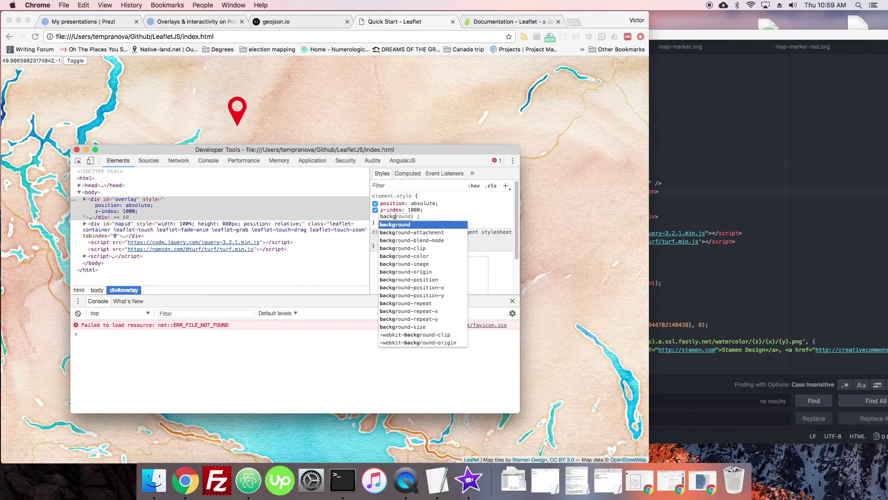
pyautogui.write('round: rgba(2')
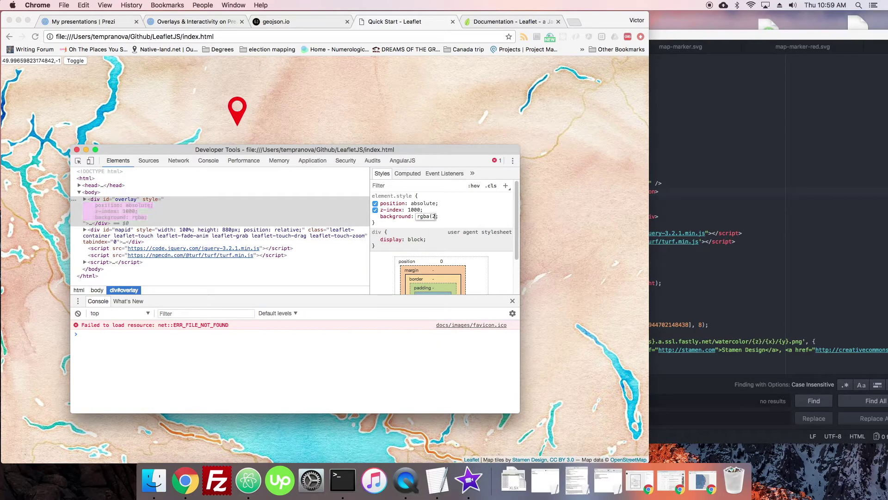
pyautogui.write('55,255,255,0.7')
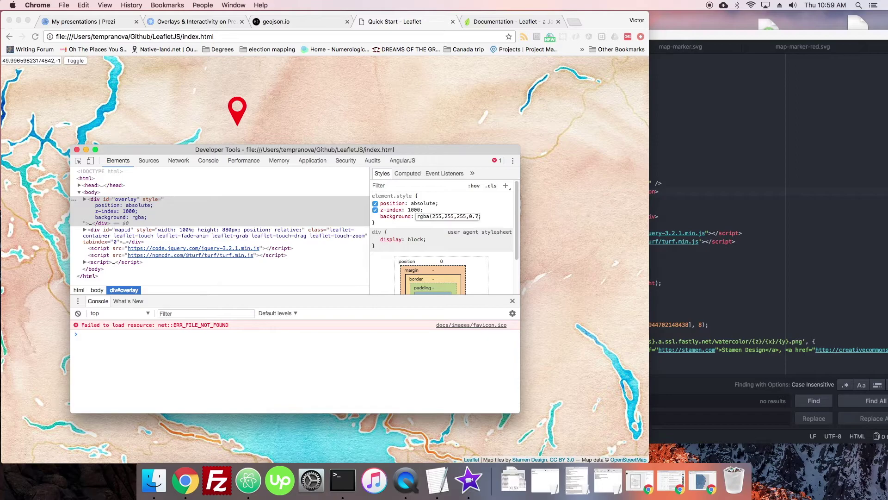
# Give the overlay translucent white background, 10px padding, margin and radius, right 0, grey shadow, 200px min-height.
pyautogui.press('Escape')
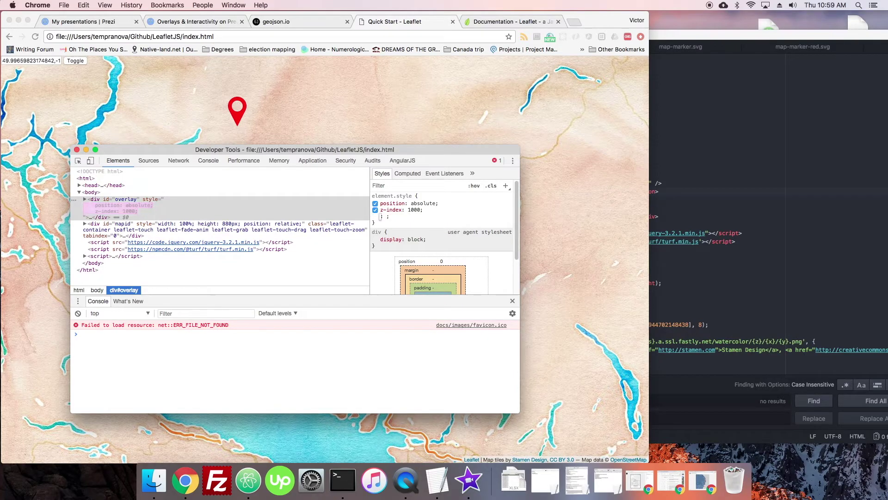
pyautogui.write('bac')
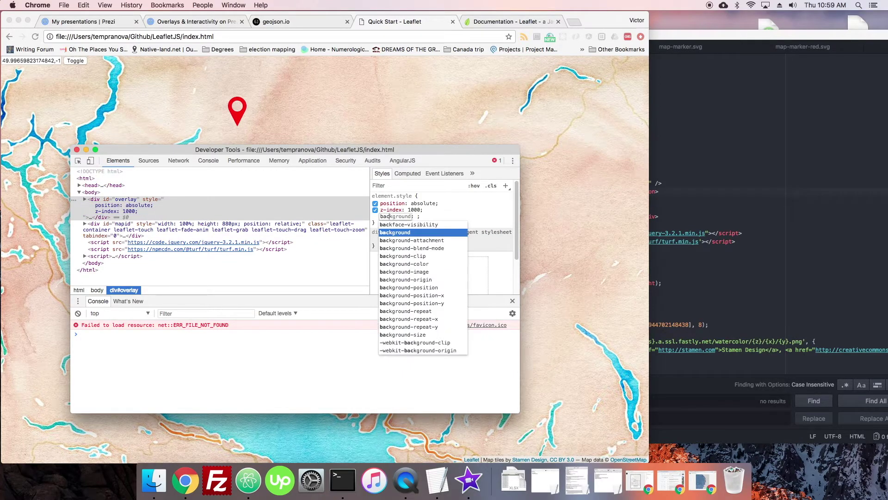
pyautogui.write('kground: rgba')
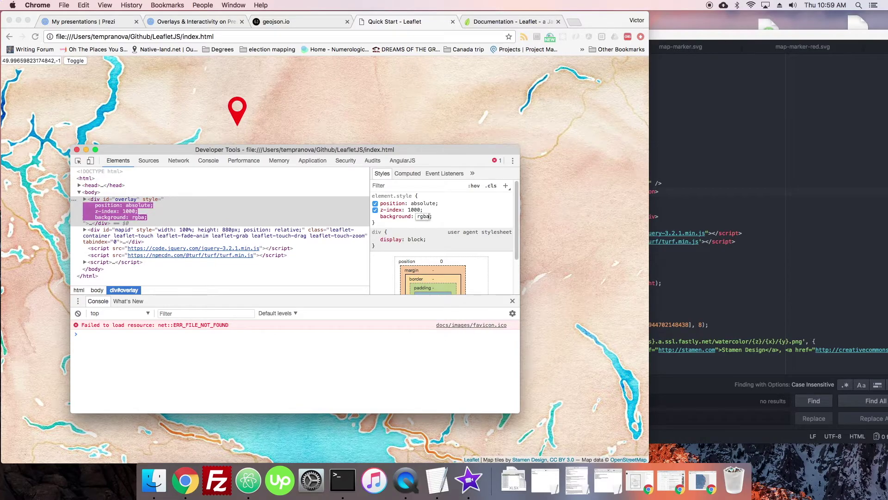
pyautogui.write('(255,255,255,0.7')
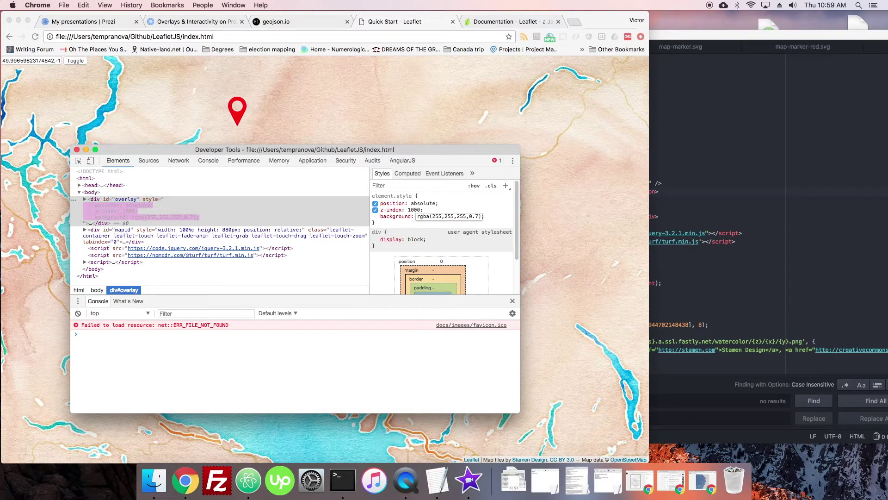
pyautogui.press('Return')
pyautogui.write('pa')
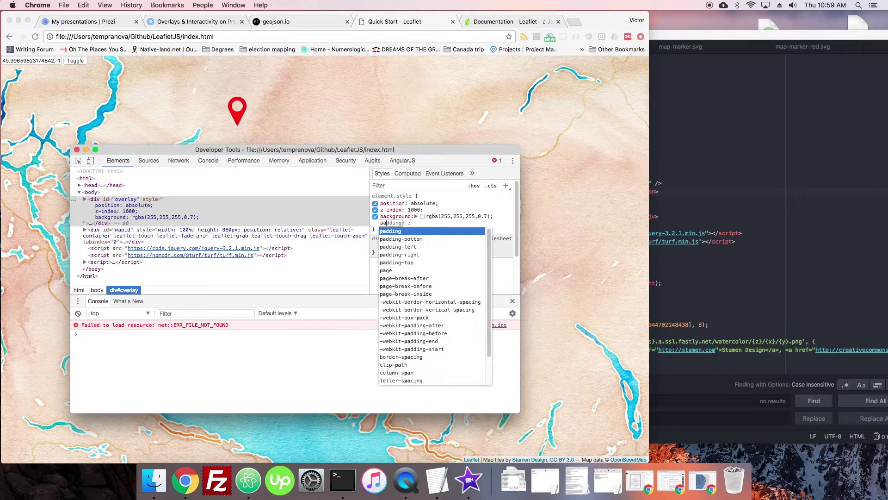
pyautogui.write('d:')
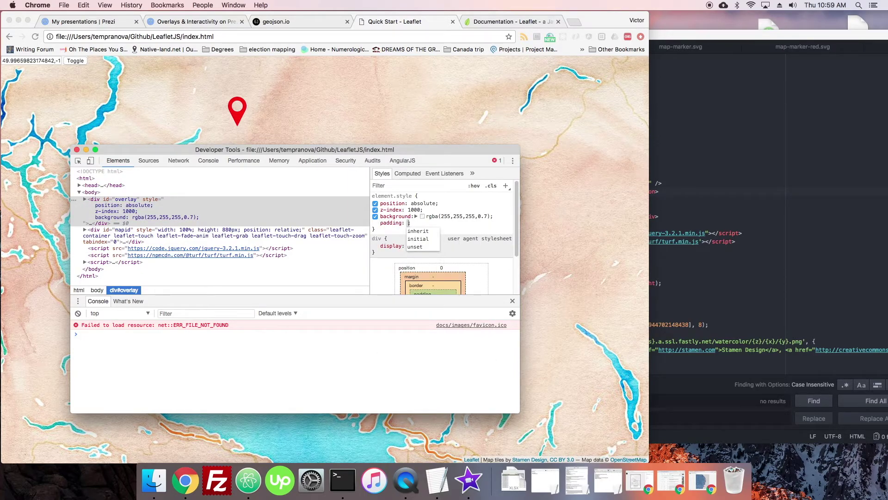
pyautogui.write('10px')
pyautogui.press('Return')
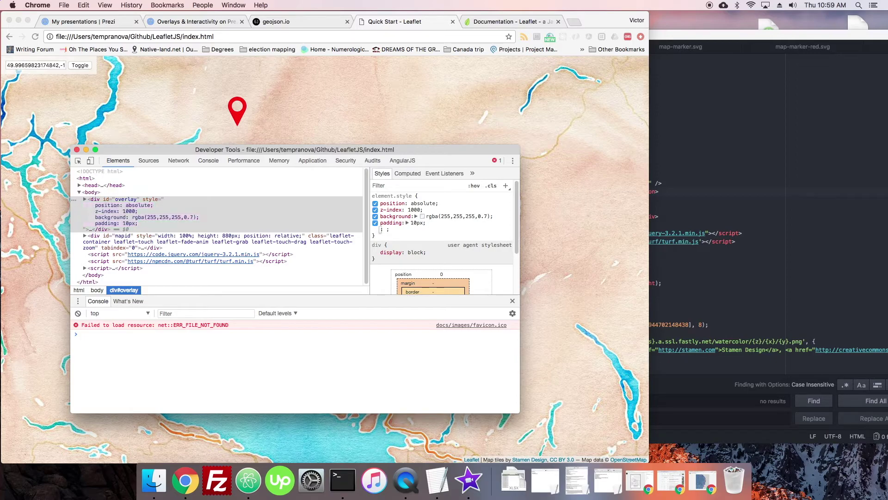
pyautogui.write('right: 0;')
pyautogui.press('Return')
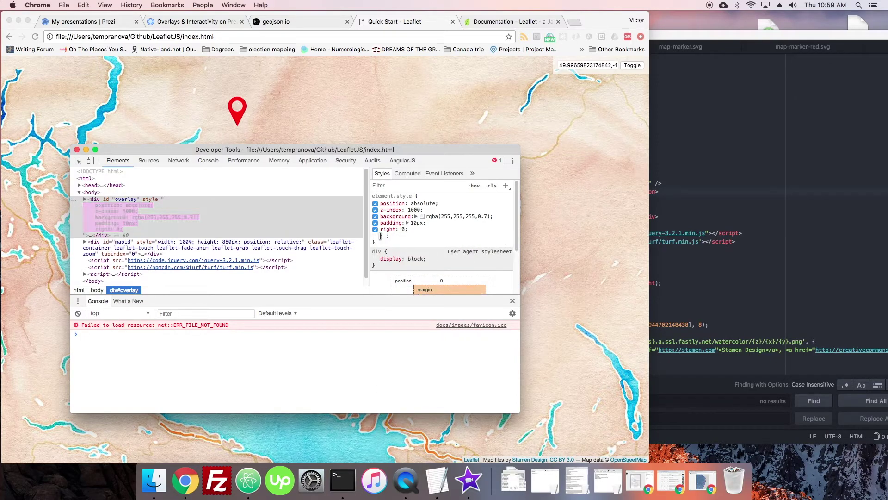
pyautogui.write('margin: ')
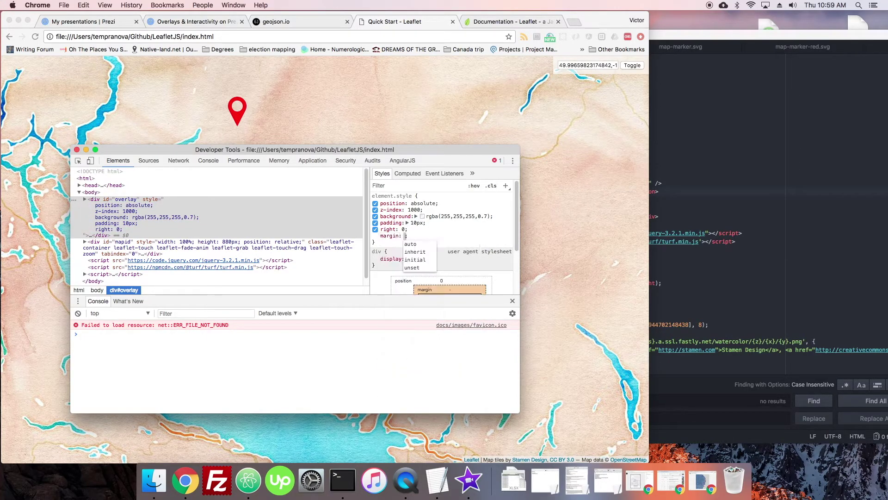
pyautogui.write('15px')
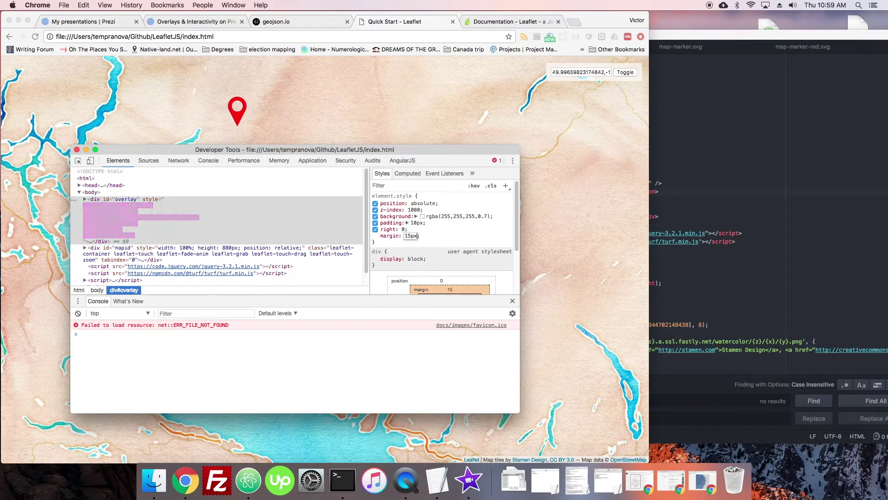
pyautogui.press('BackSpace')
pyautogui.press('BackSpace')
pyautogui.press('BackSpace')
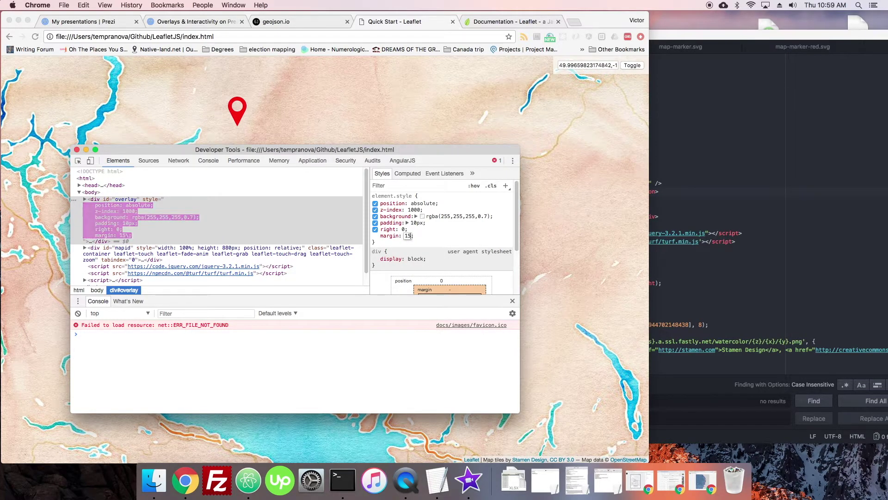
pyautogui.write('0')
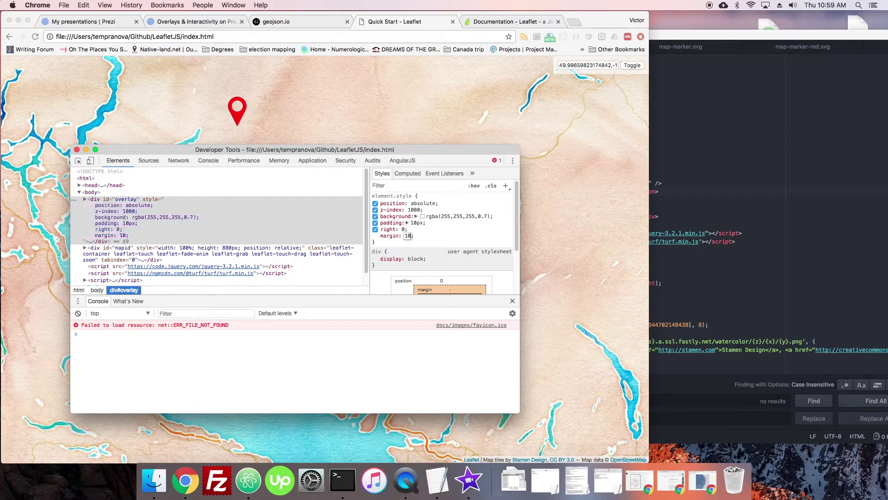
pyautogui.write('px')
pyautogui.press('Return')
pyautogui.write('bord')
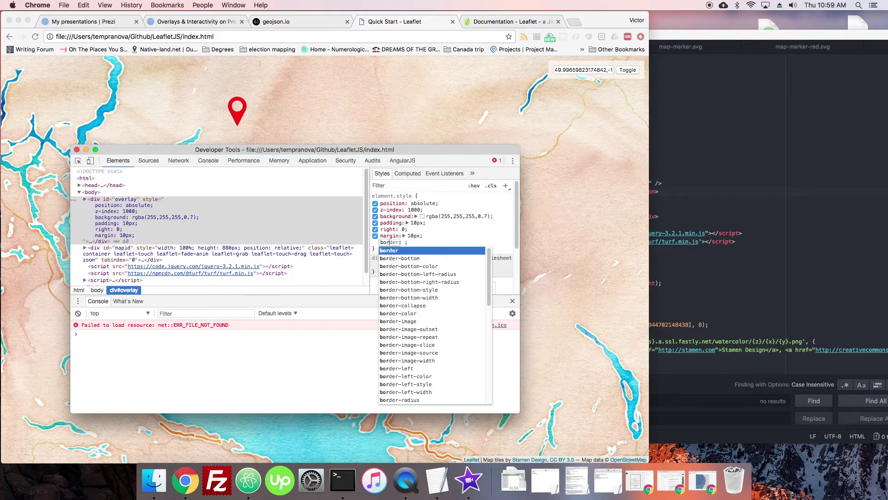
pyautogui.write('er-radius')
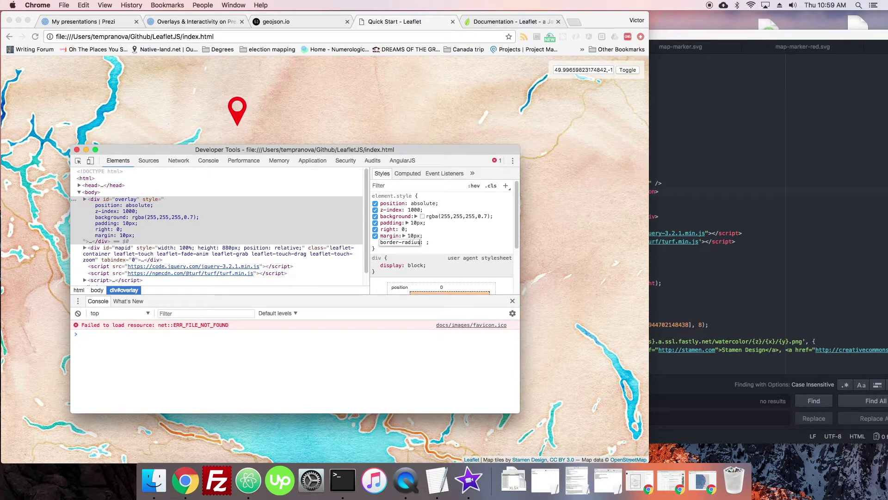
pyautogui.press('Tab')
pyautogui.write('0px')
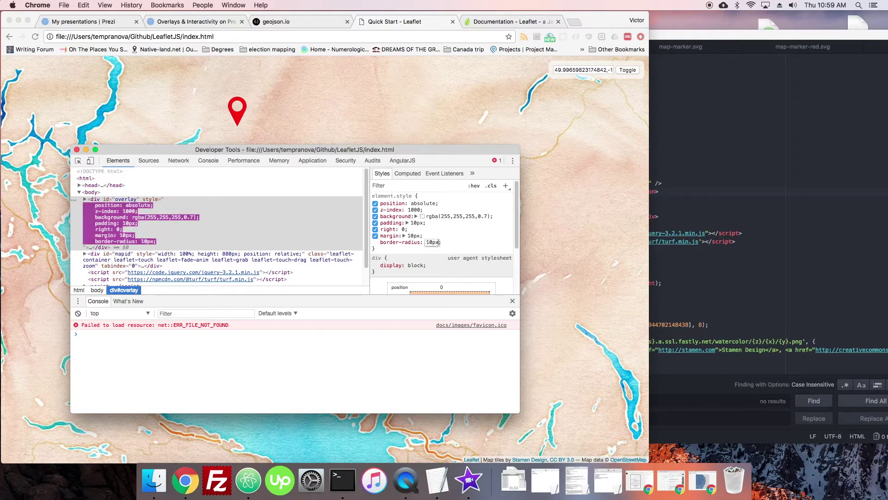
pyautogui.press('Return')
pyautogui.write('box-shadow')
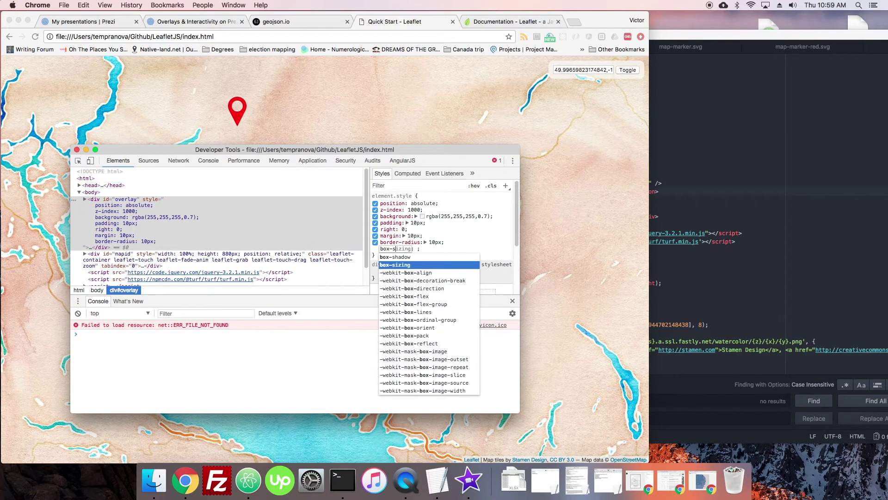
pyautogui.press('Tab')
pyautogui.write('1px')
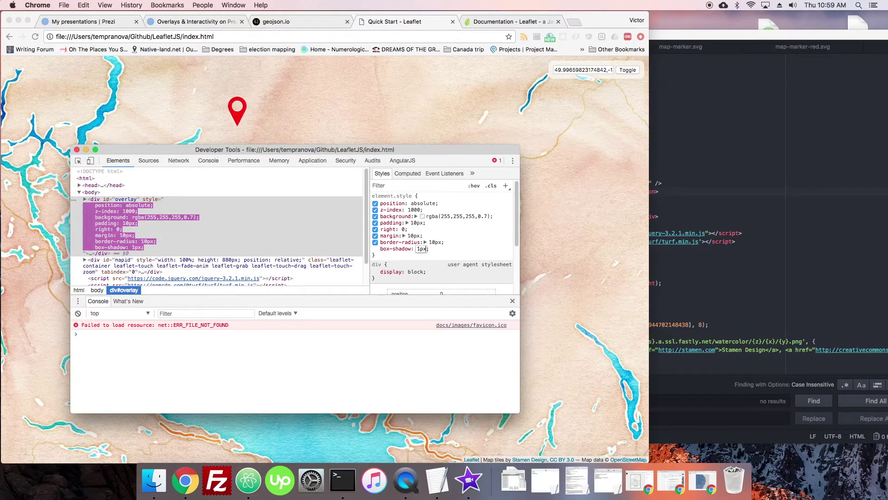
pyautogui.write(' 1px 1px')
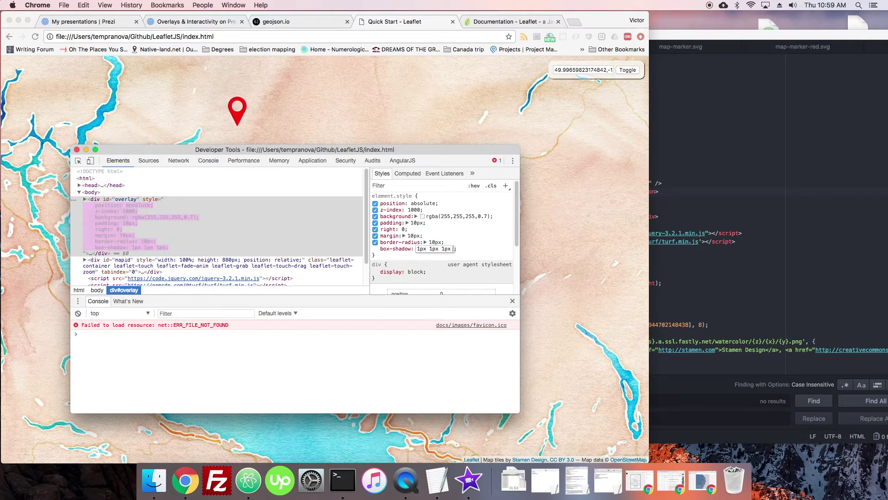
pyautogui.write(' grey')
pyautogui.press('Return')
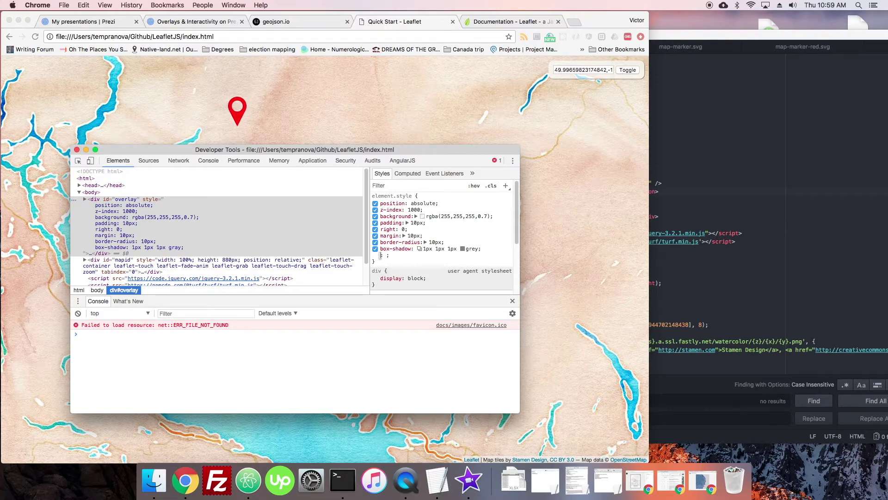
pyautogui.write('min-height:')
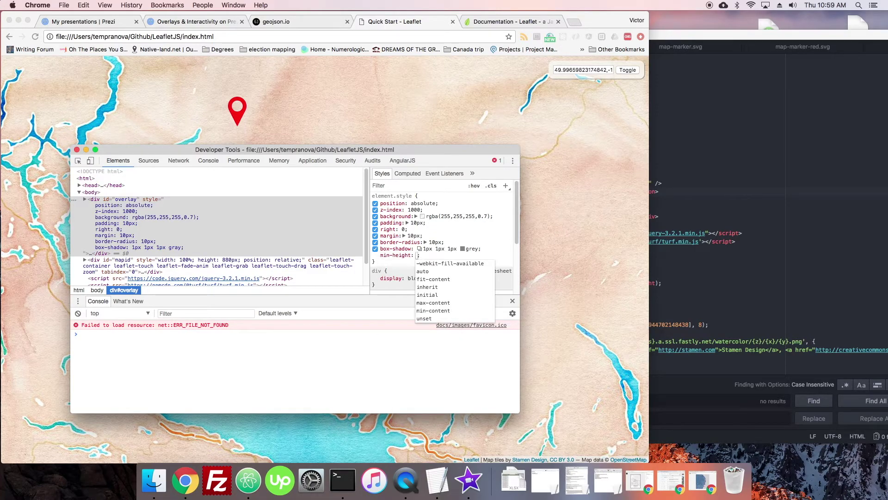
pyautogui.write('200px')
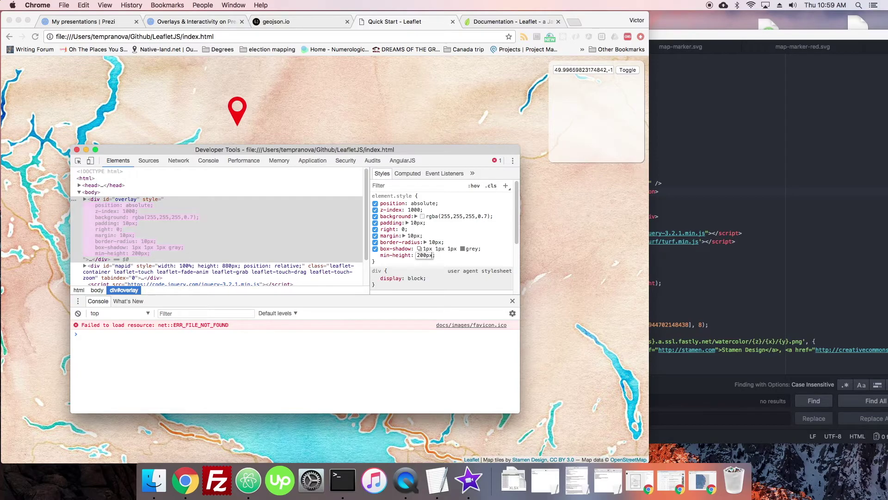
pyautogui.click(468, 243)
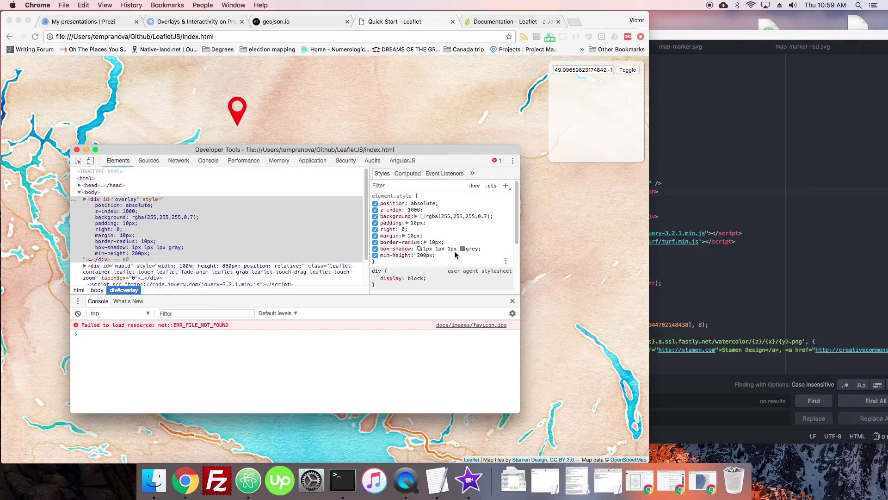
# Copy the overlay declarations into a new #overlay rule in Atom's stylesheet.
pyautogui.moveTo(455, 255); pyautogui.dragTo(379, 206)
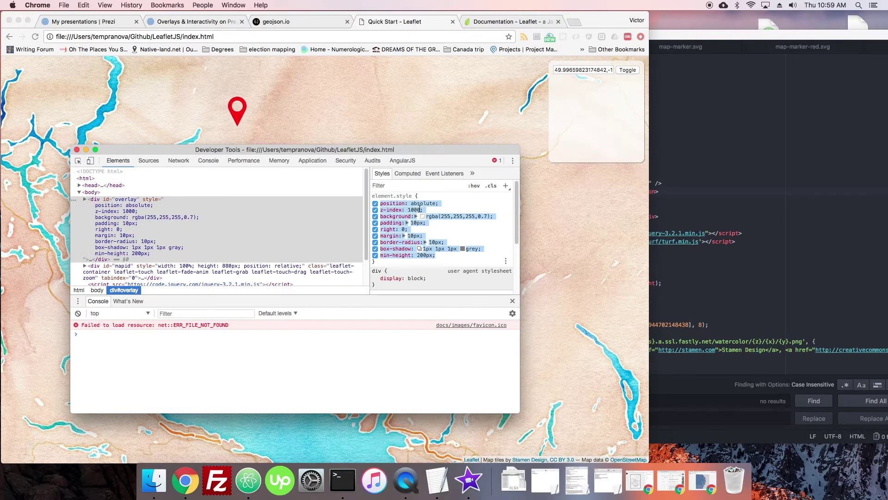
pyautogui.click(770, 201)
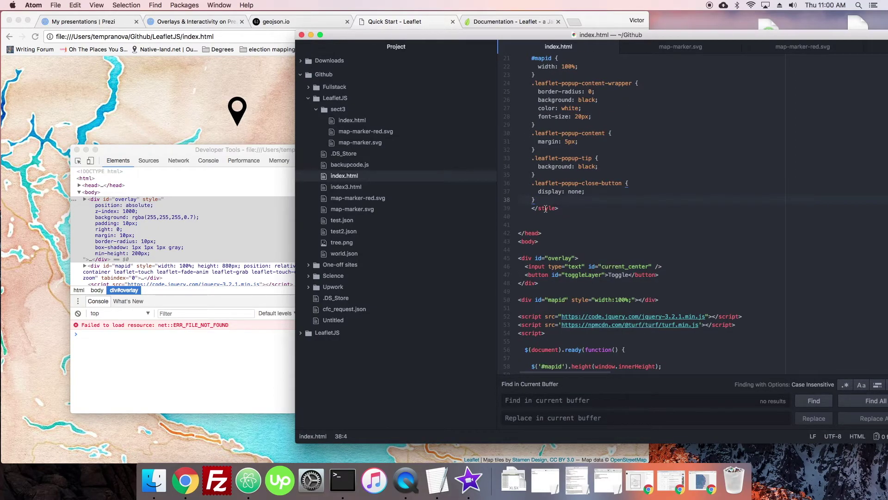
pyautogui.press('Return')
pyautogui.write('#overlay {')
pyautogui.press('Return')
pyautogui.write('position: absolute; z-index: 1000; background: rgba(255,255,255,0.7); padding: 10px; right: 0; margin: 10px; border-radius: 10px; box-shadow: 1px 1px 1px grey; min-height: 200px;')
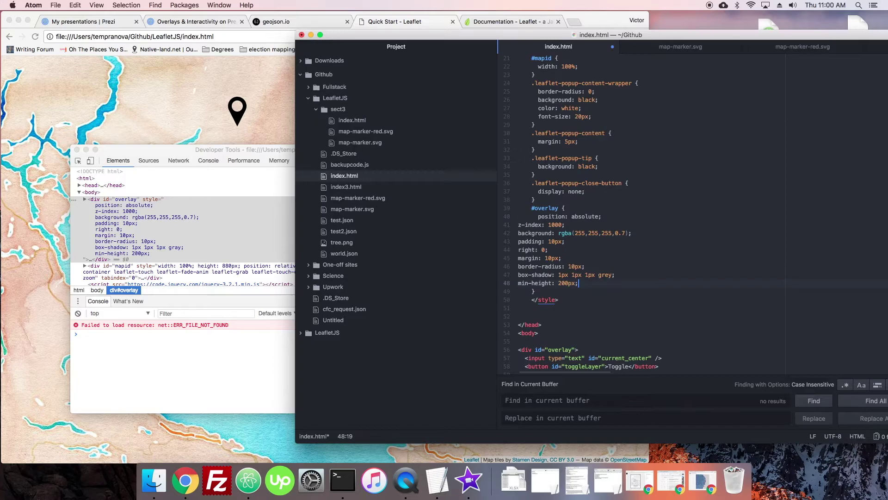
# Fix the pasted rule's indentation, add an h2 heading inside the overlay div, and reload Chrome.
pyautogui.keyDown('shift'); pyautogui.click(548, 225); pyautogui.keyUp('shift')
pyautogui.press('Tab')
pyautogui.press('Tab')
pyautogui.press('Tab')
pyautogui.press('Tab')
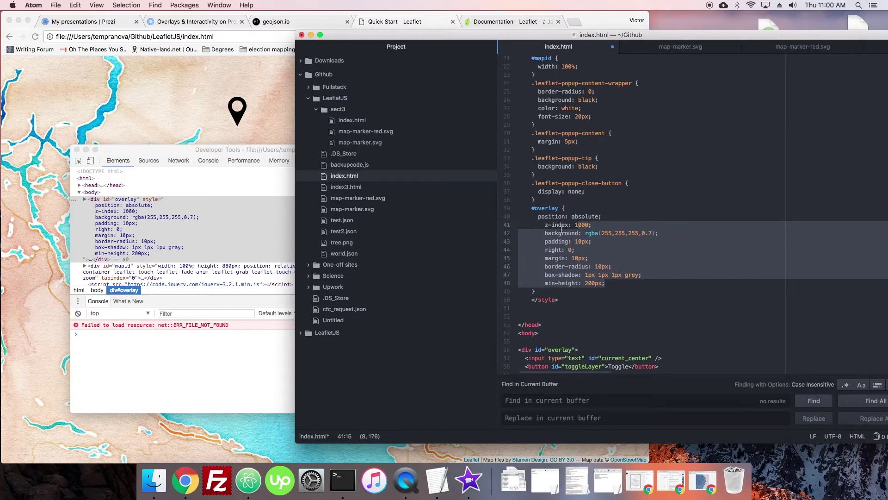
pyautogui.press('super+z')
pyautogui.scroll(-3, 561, 251)
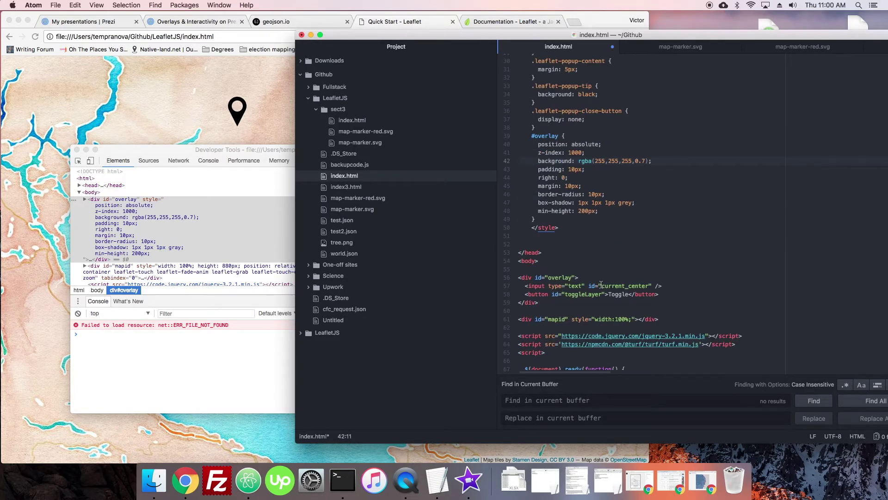
pyautogui.press('Return')
pyautogui.write('h2')
pyautogui.press('Tab')
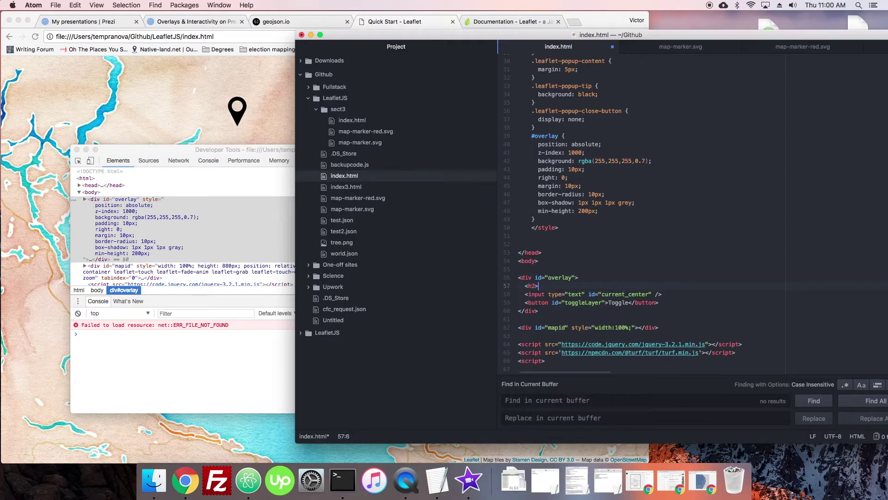
pyautogui.write('MapOptions</h2>')
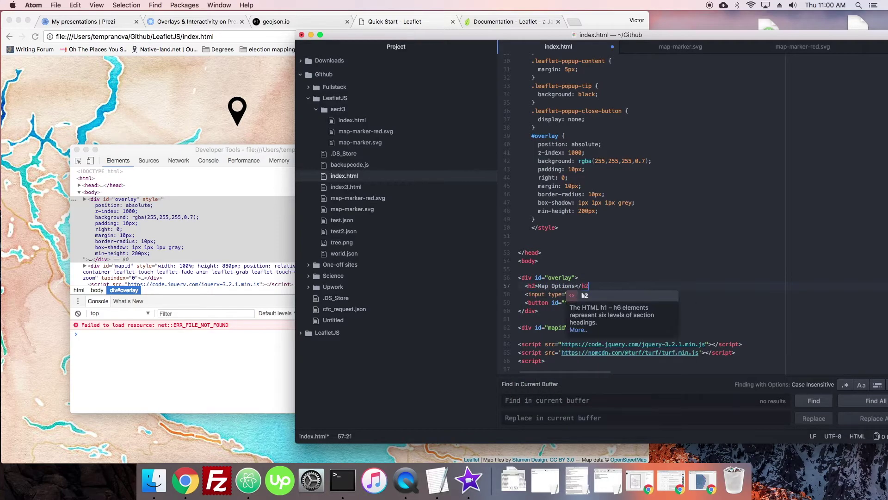
pyautogui.click(248, 115)
pyautogui.press('super+r')
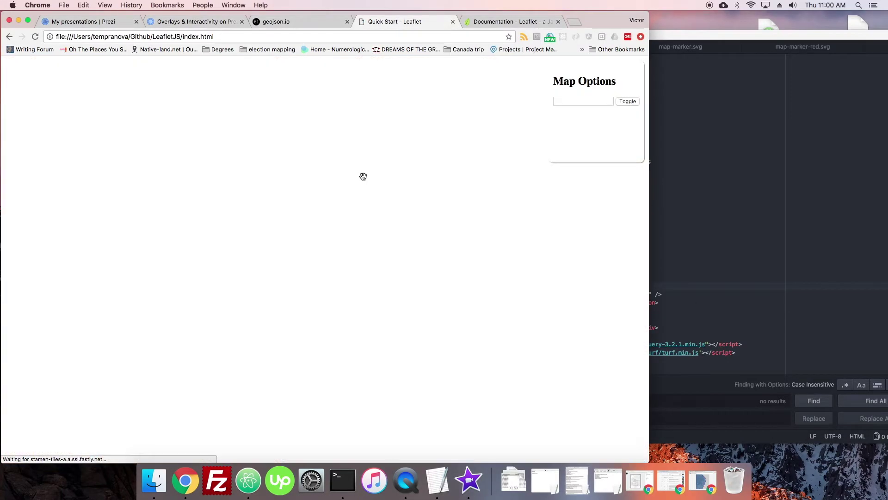
# Change the heading text to 'My Map', reload Chrome to check it, and toggle the markers.
pyautogui.press('super+Tab')
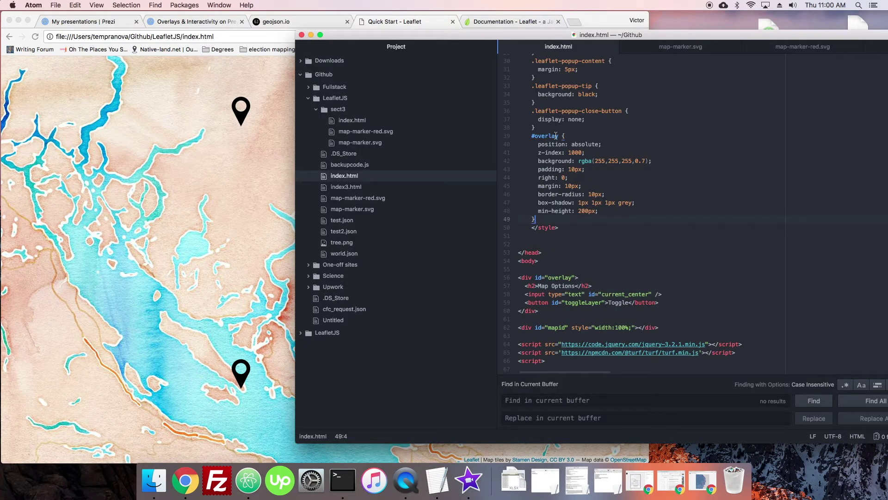
pyautogui.press('super+Tab')
pyautogui.press('super+r')
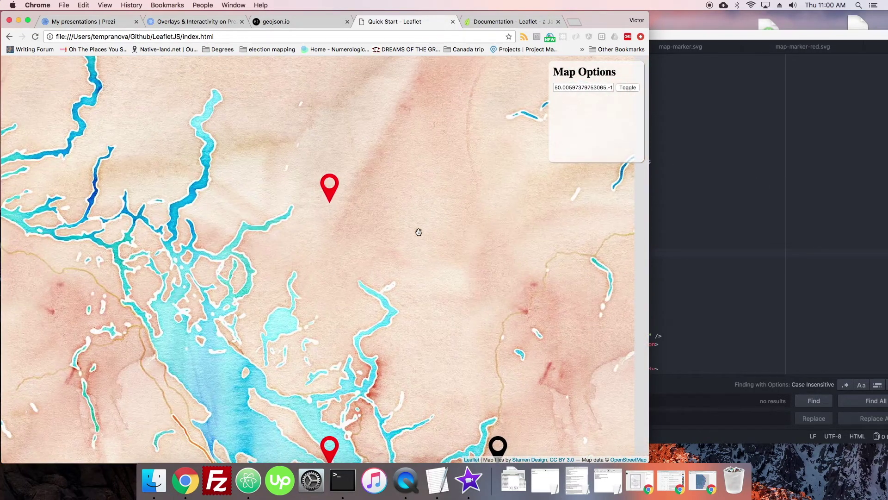
pyautogui.press('super+Tab')
pyautogui.scroll(-5, 563, 282)
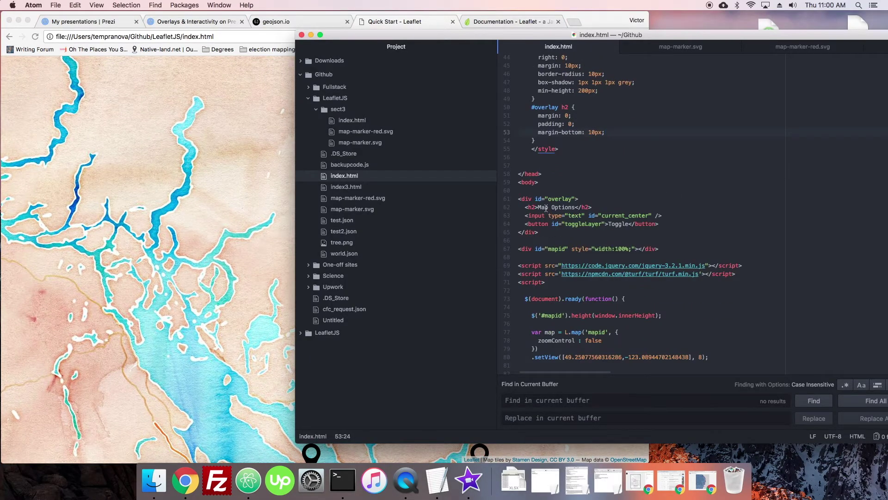
pyautogui.moveTo(538, 207); pyautogui.dragTo(575, 207)
pyautogui.write('Map Options')
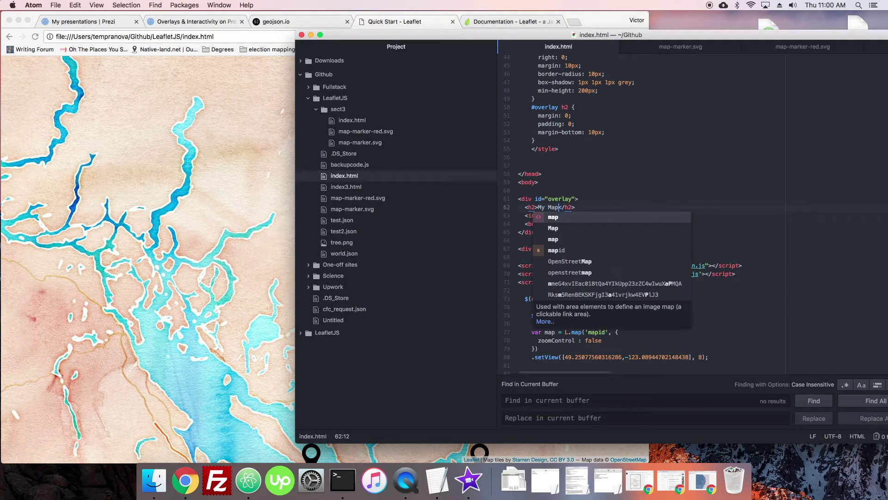
pyautogui.click(240, 246)
pyautogui.press('super+r')
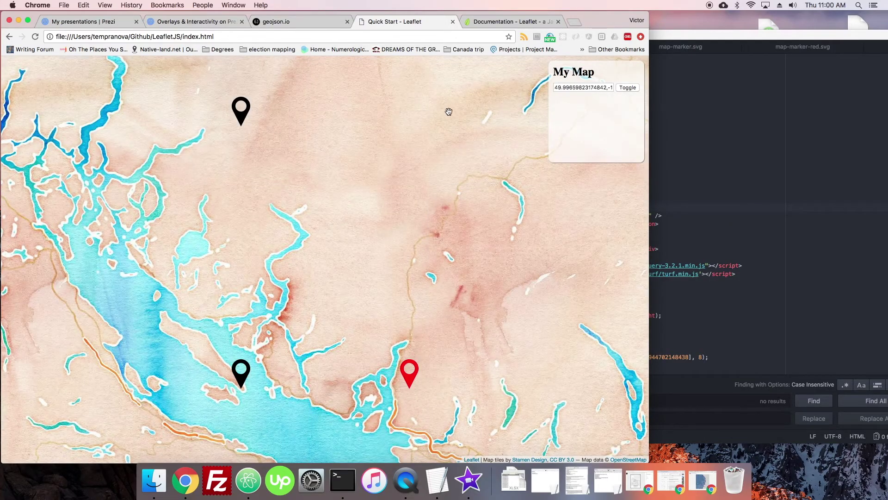
pyautogui.click(626, 87)
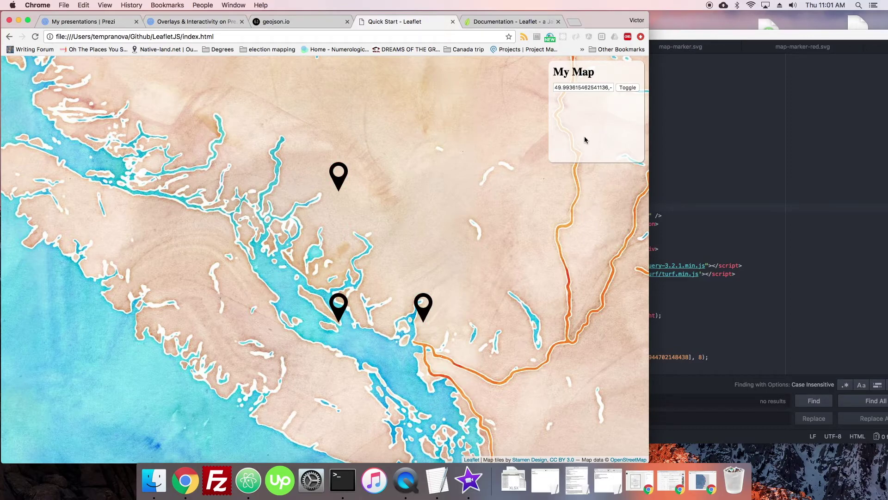
# Switch briefly to Atom and return to the Chrome map.
pyautogui.press('super+Tab')
pyautogui.scroll(2, 613, 231)
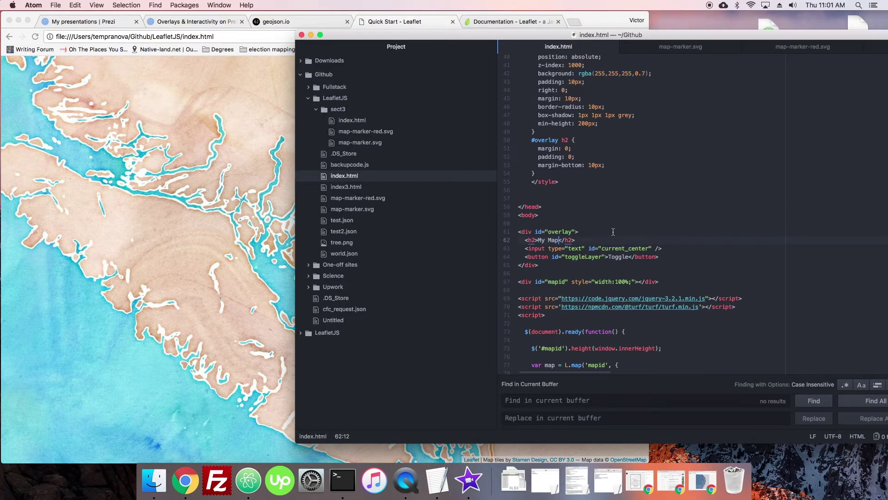
pyautogui.press('super+Tab')
# Inspect the My Map overlay and set bottom 0 inline, disabling right 0 and the auto margin.
pyautogui.rightClick(568, 119)
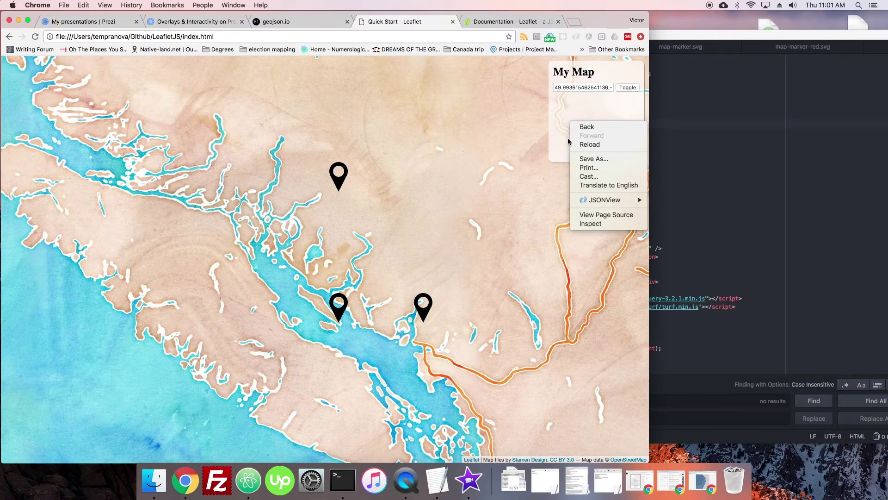
pyautogui.click(590, 226)
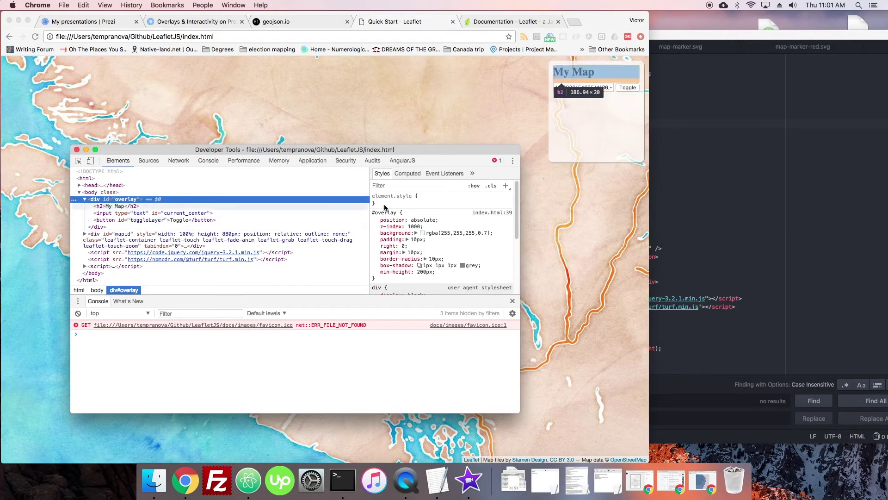
pyautogui.click(424, 201)
pyautogui.write('bottom: ')
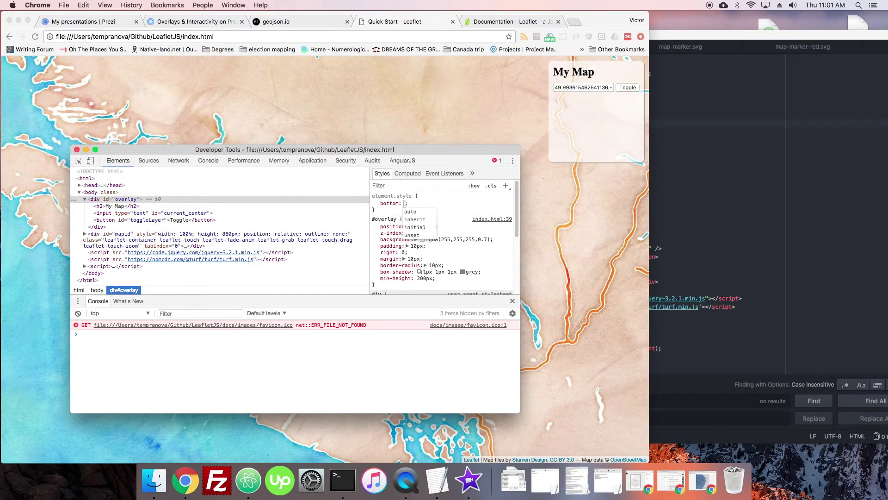
pyautogui.write('0')
pyautogui.press('Return')
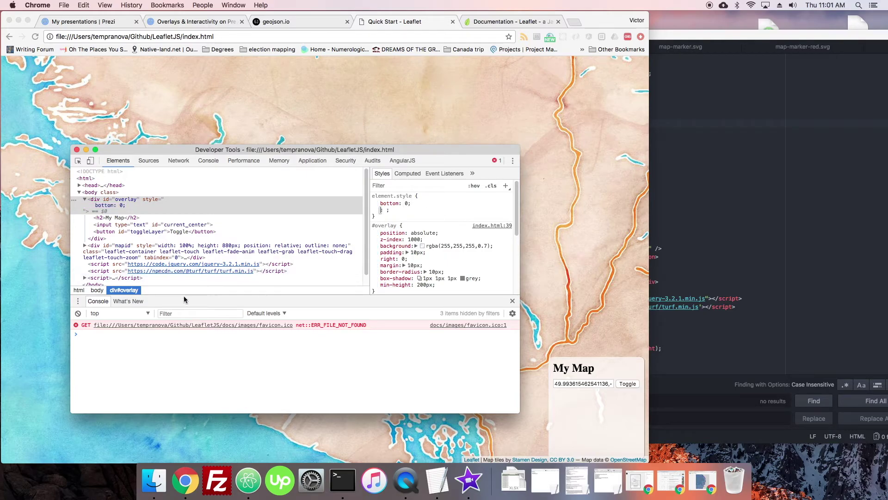
pyautogui.moveTo(430, 253)
pyautogui.click(379, 259)
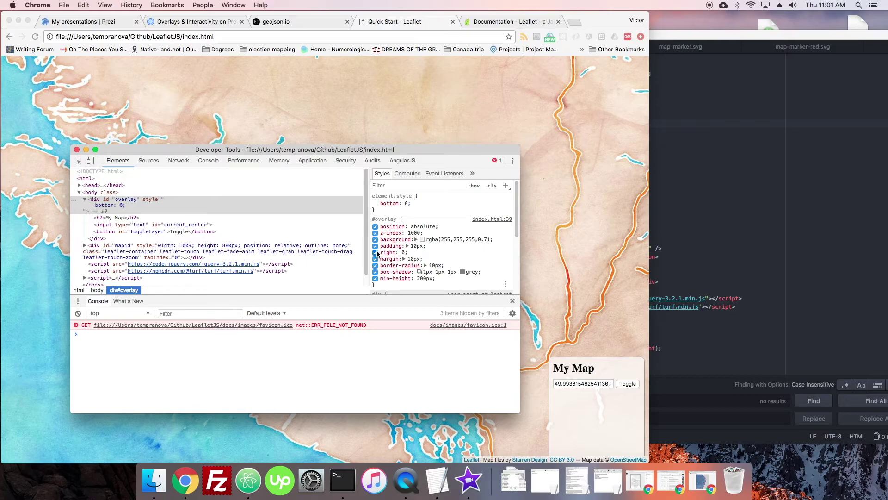
pyautogui.click(376, 252)
pyautogui.click(416, 209)
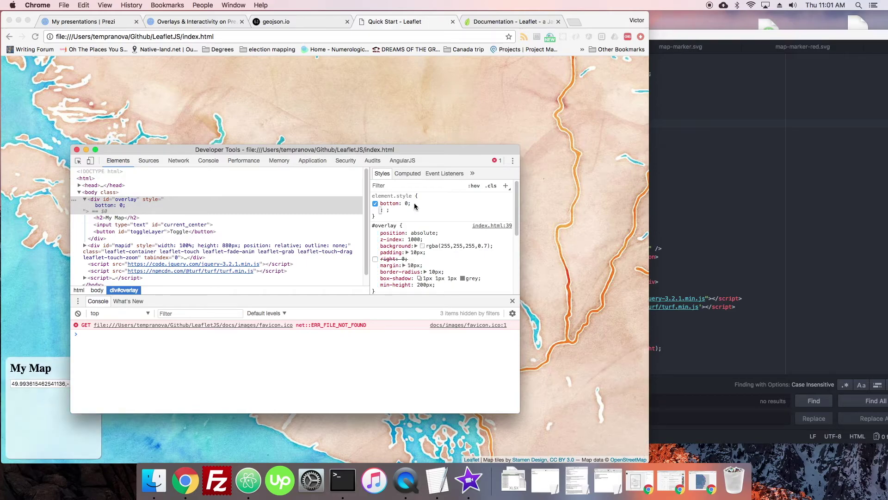
pyautogui.write('margin: 0 auto')
pyautogui.press('Return')
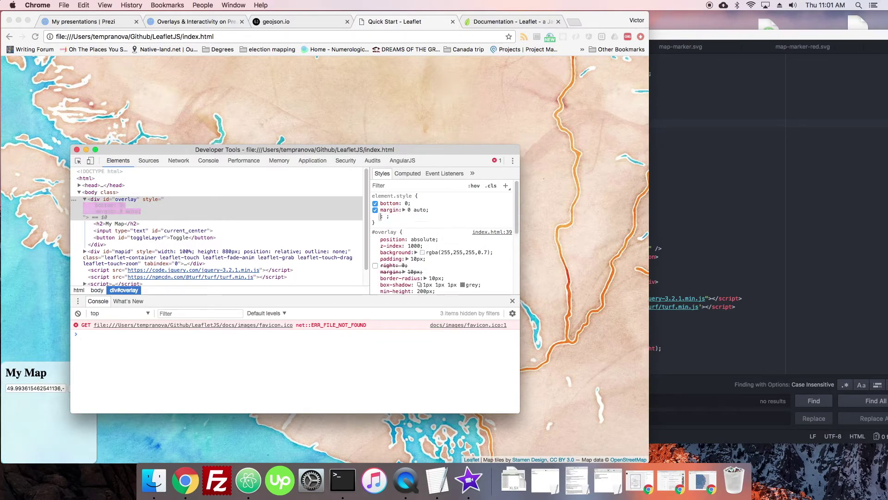
pyautogui.click(375, 209)
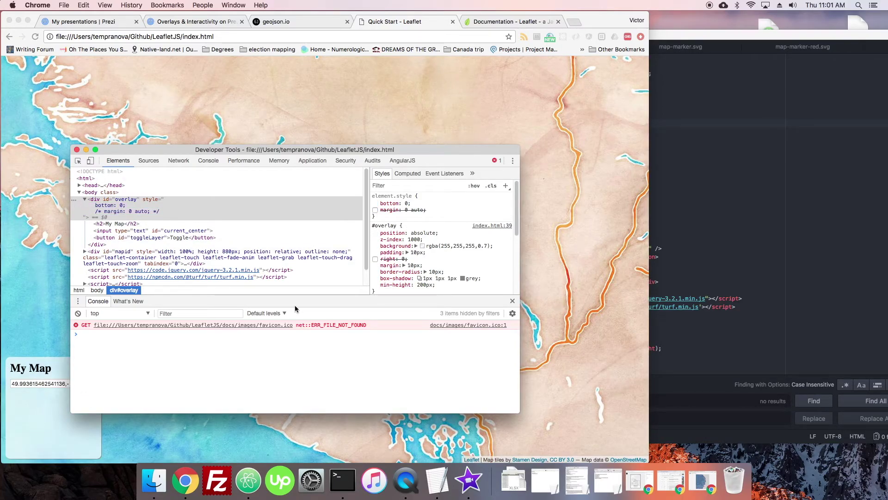
# Add left: 50% and margin-left: -103px to center the My Map box.
pyautogui.click(451, 211)
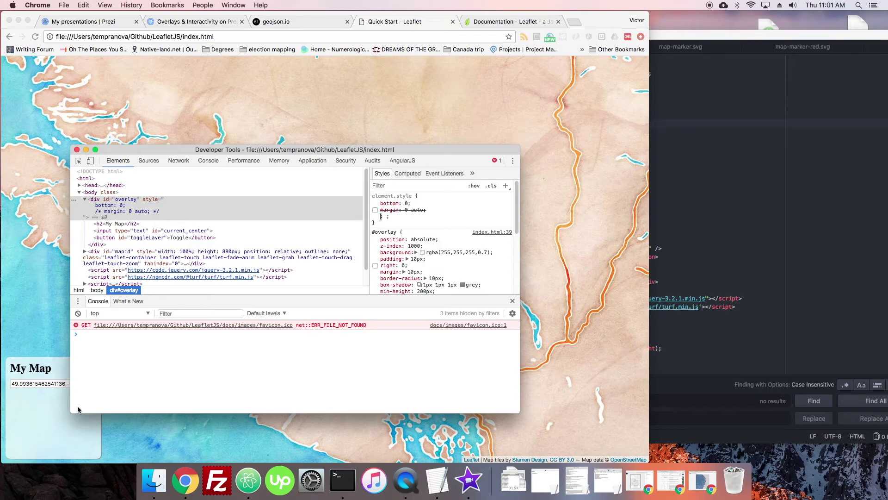
pyautogui.write('left: 50%;')
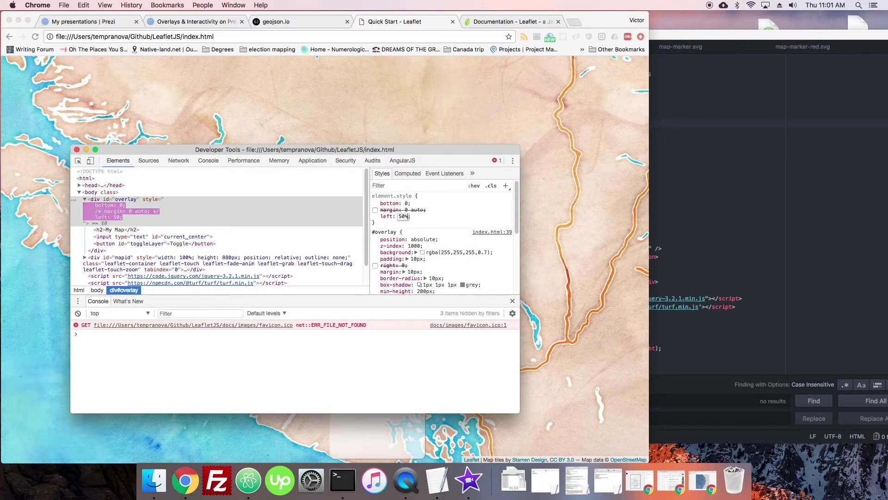
pyautogui.press('Return')
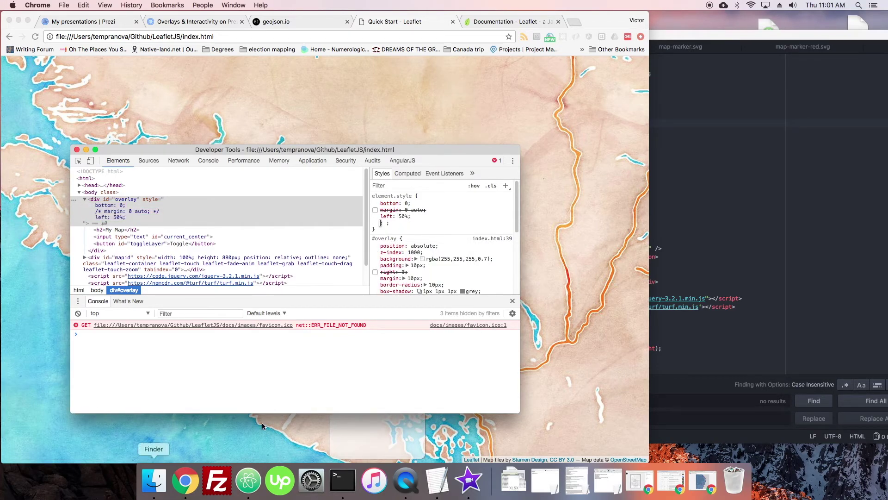
pyautogui.moveTo(391, 145)
pyautogui.mouseDown()
pyautogui.moveTo(407, 124)
pyautogui.moveTo(420, 60)
pyautogui.mouseUp()
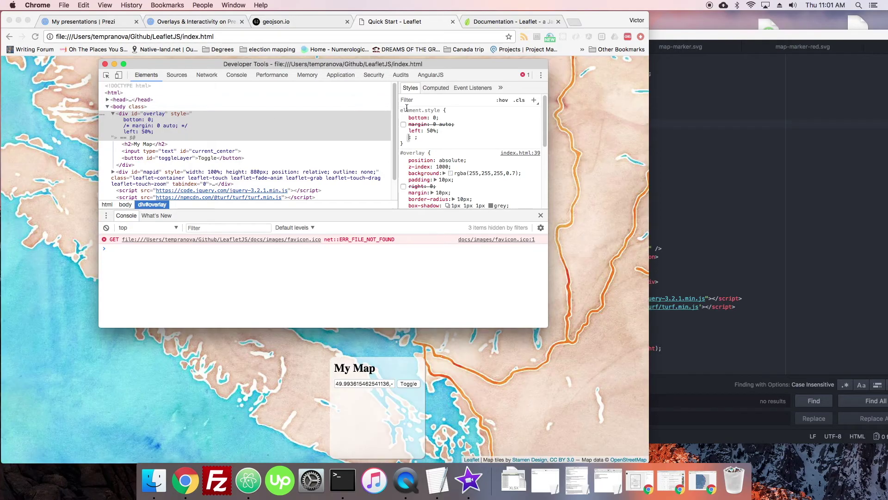
pyautogui.write('margin-l')
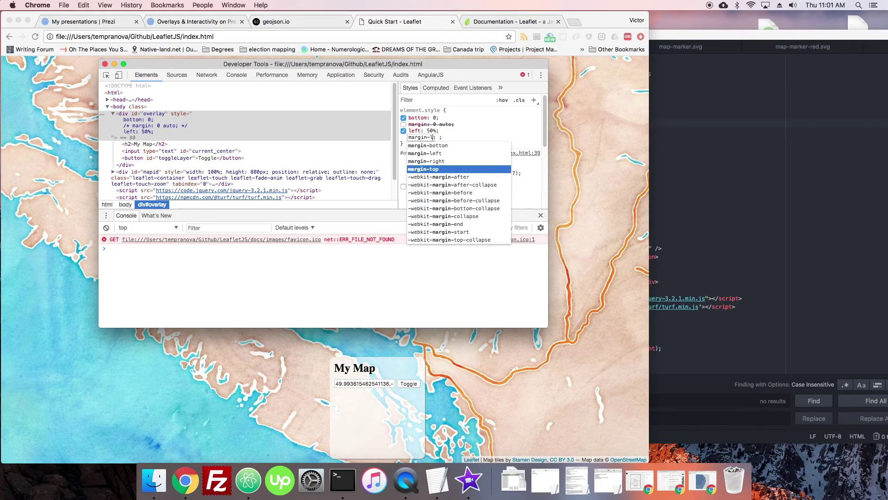
pyautogui.press('Tab')
pyautogui.write('-103px')
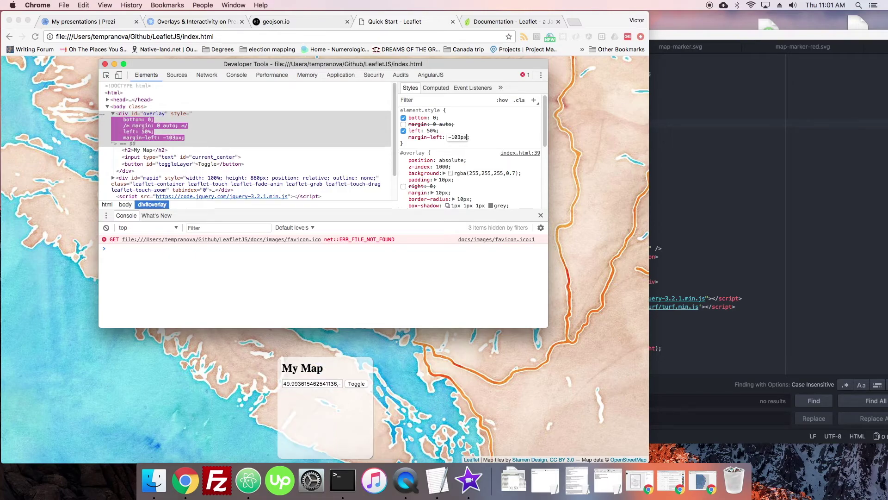
pyautogui.press('Return')
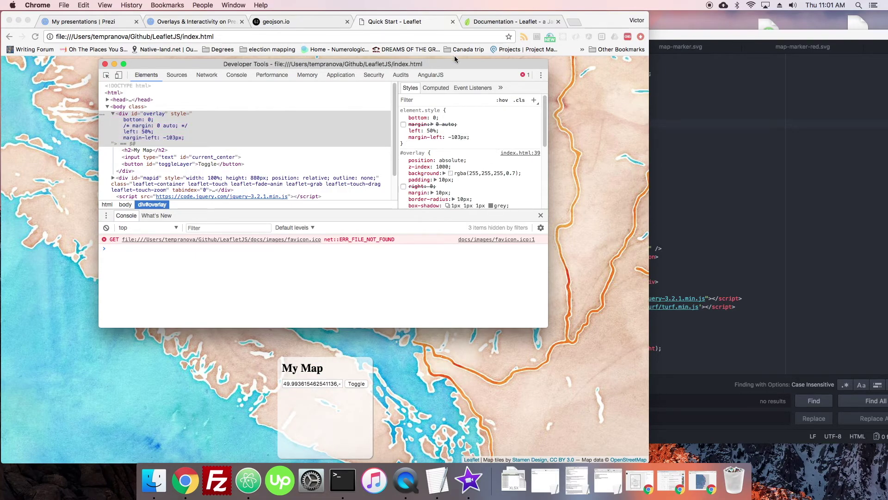
pyautogui.moveTo(456, 61); pyautogui.dragTo(796, 106)
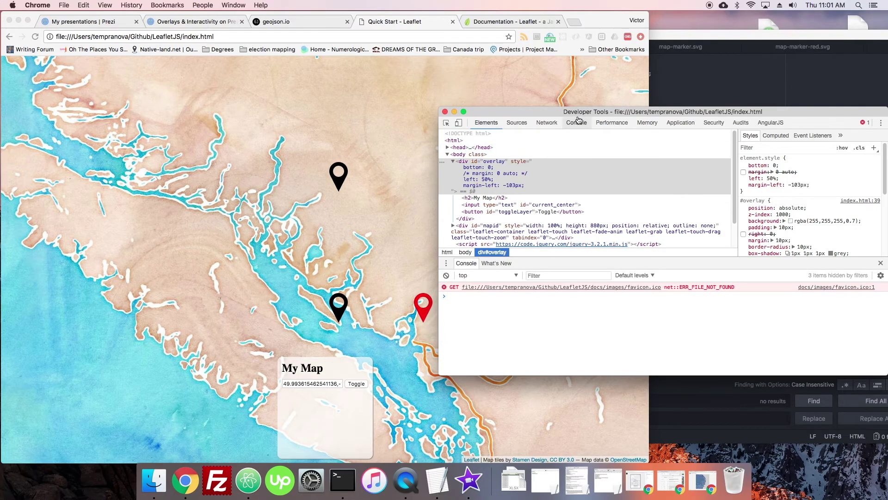
pyautogui.moveTo(580, 112); pyautogui.dragTo(303, 97)
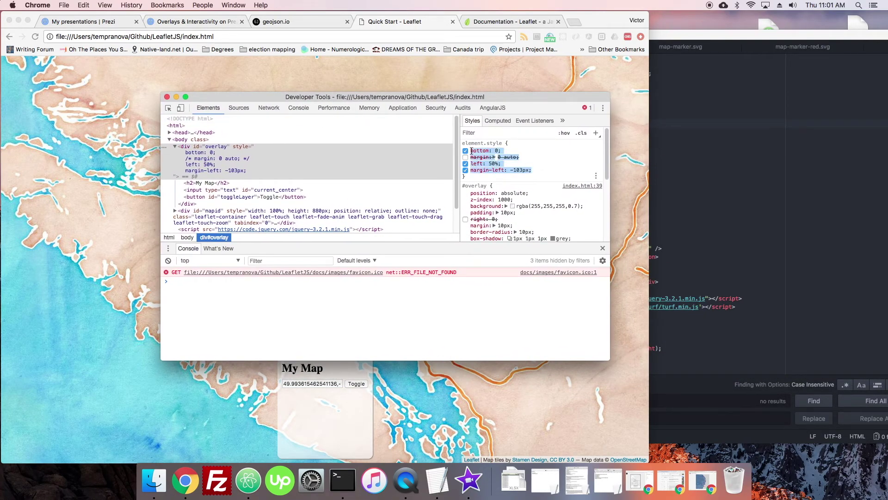
# Paste the tested bottom-centering styles into the #overlay rule and reload Chrome to check.
pyautogui.press('super+Tab')
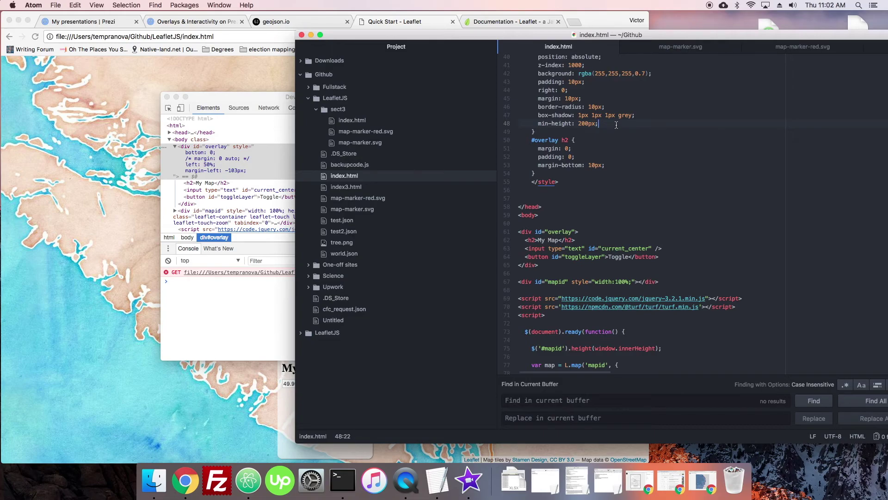
pyautogui.press('super+v')
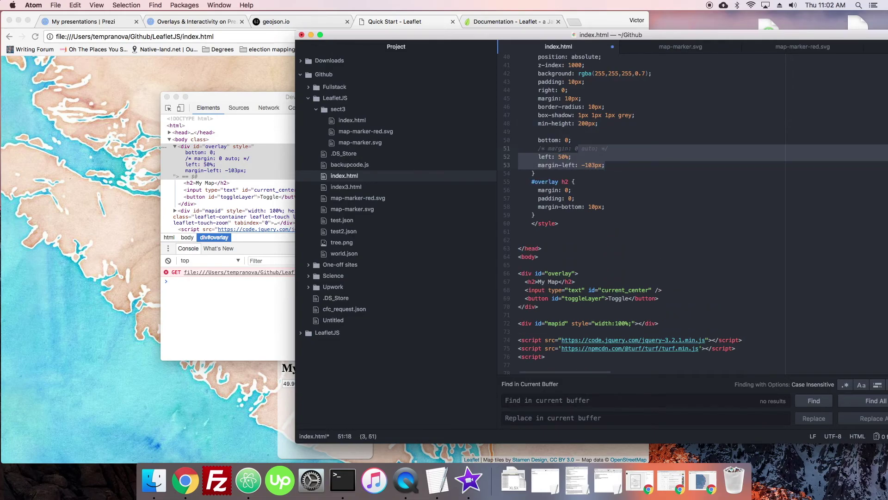
pyautogui.click(125, 342)
pyautogui.press('super+r')
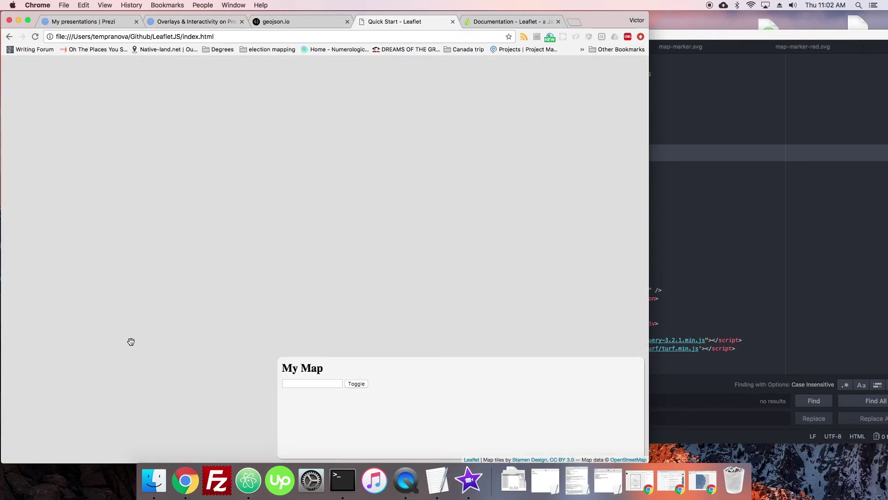
# Add width: 200px to the #overlay rule in index.html.
pyautogui.click(659, 263)
pyautogui.click(610, 182)
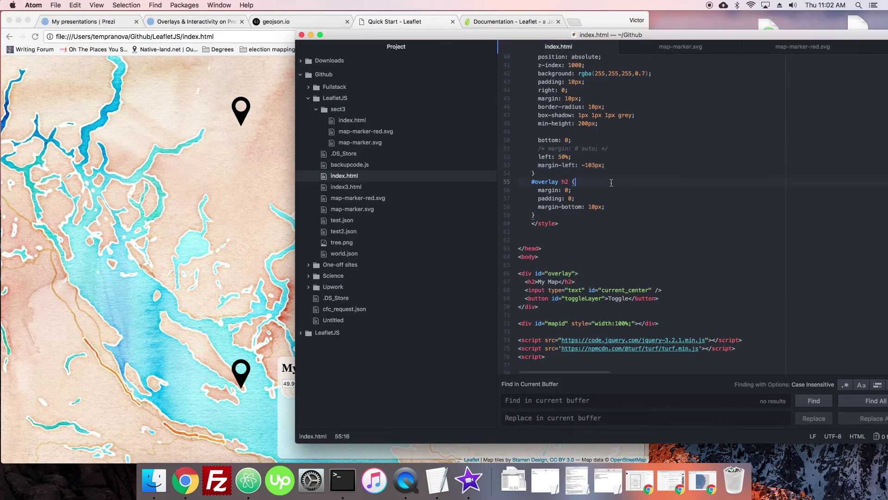
pyautogui.scroll(1, 610, 185)
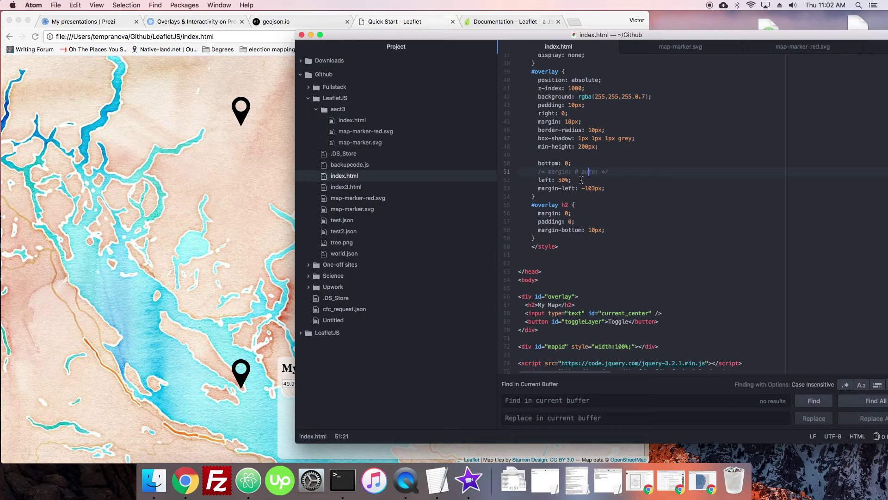
pyautogui.press('Return')
pyautogui.write('wdith')
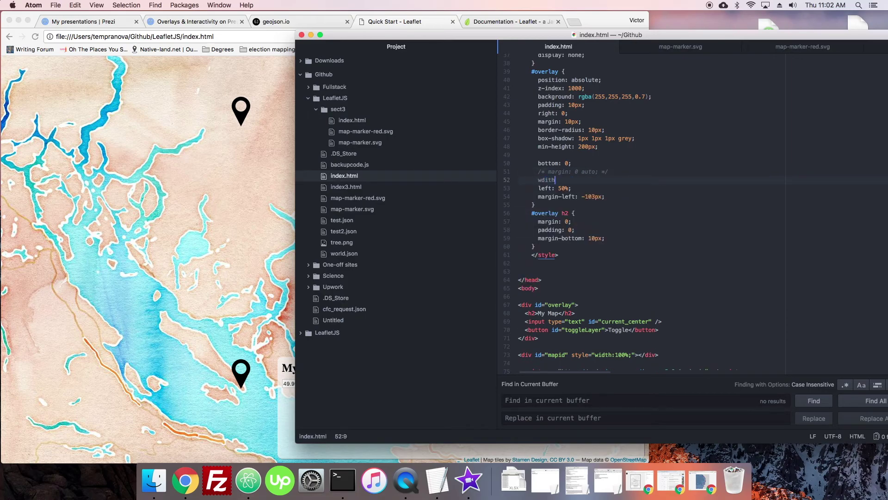
pyautogui.press('Tab')
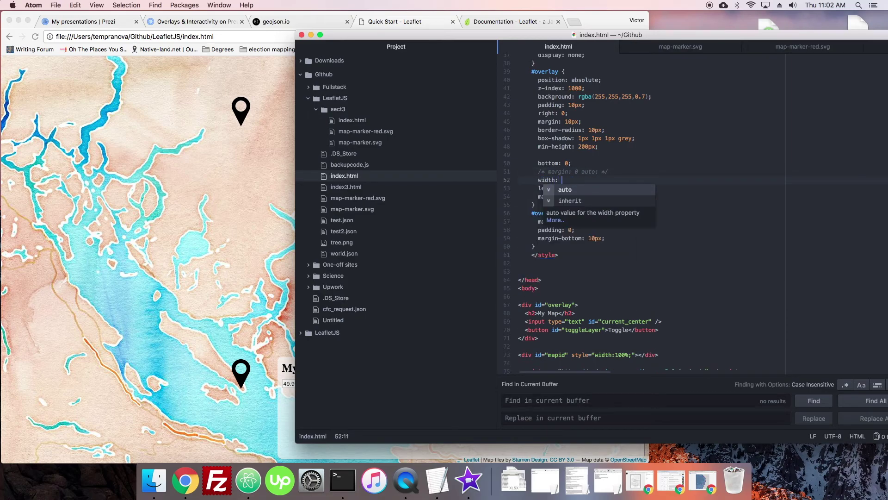
pyautogui.write('200px;')
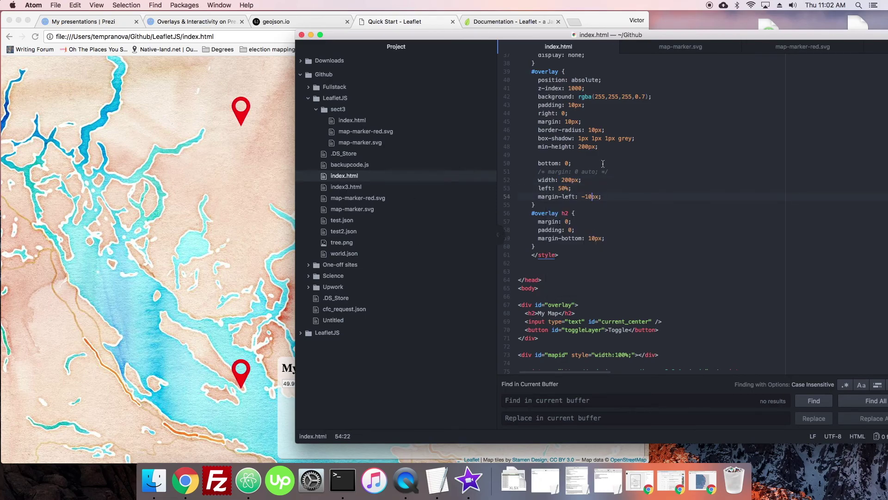
pyautogui.write('0')
pyautogui.click(211, 222)
# Reload the map, pan it to watch the coordinates update, and toggle the markers off.
pyautogui.press('super+r')
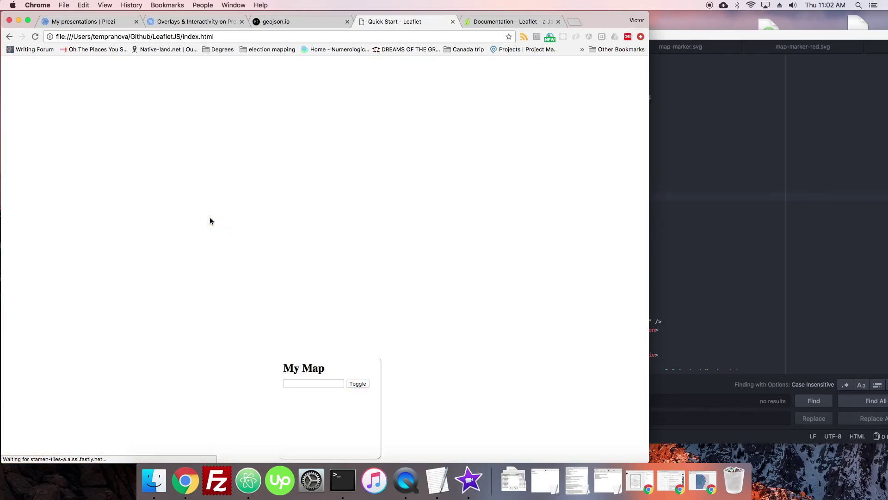
pyautogui.scroll(3, 435, 203)
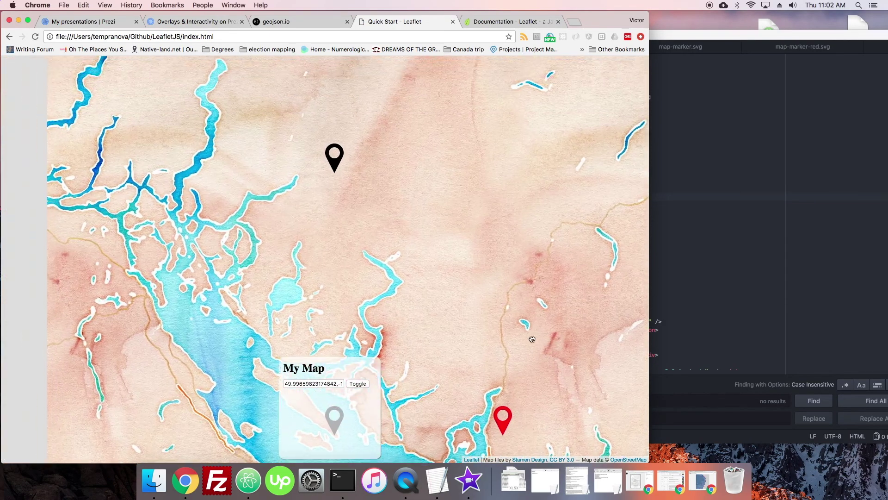
pyautogui.scroll(3, 430, 256)
pyautogui.moveTo(478, 238); pyautogui.dragTo(301, 141)
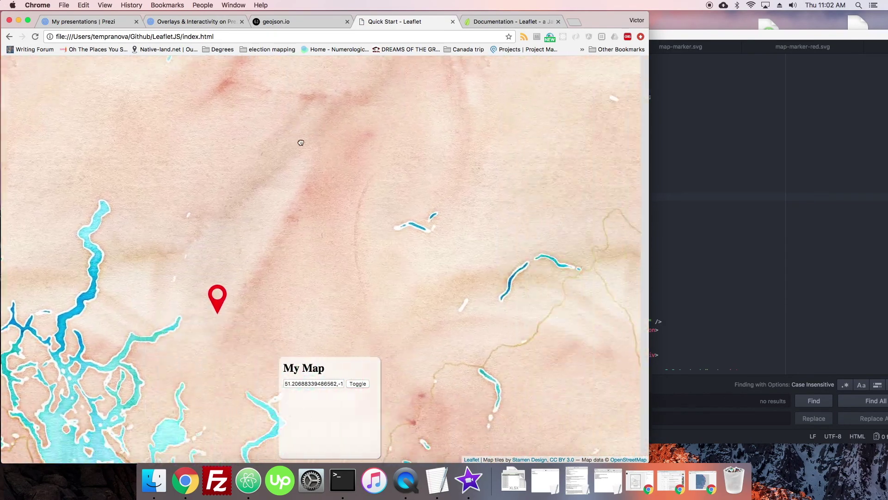
pyautogui.moveTo(280, 192); pyautogui.dragTo(377, 240)
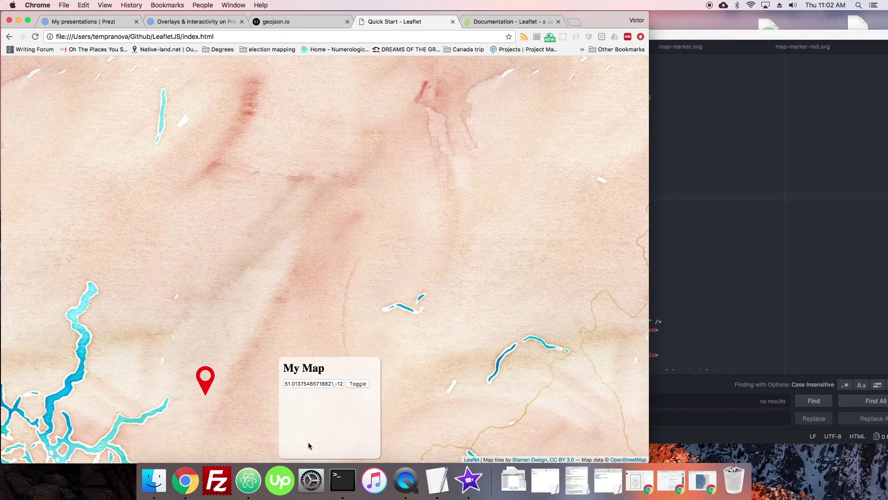
pyautogui.moveTo(452, 357); pyautogui.dragTo(302, 364)
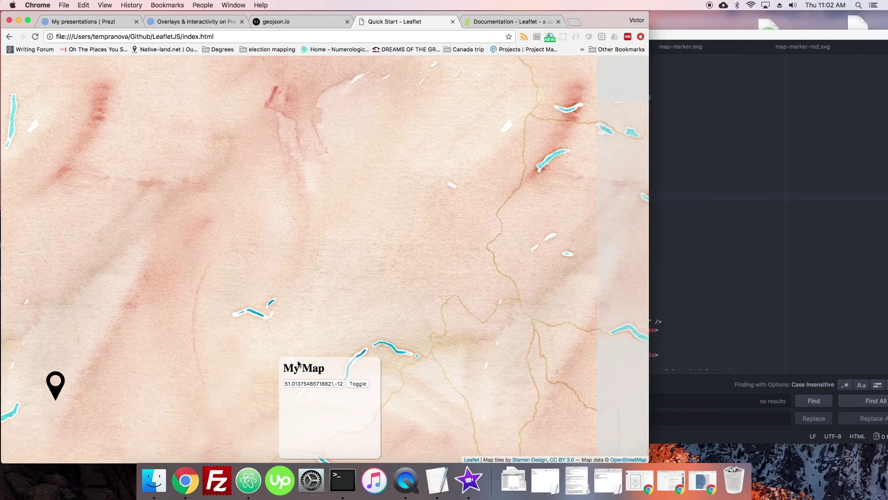
pyautogui.click(358, 384)
pyautogui.moveTo(229, 329); pyautogui.dragTo(404, 271)
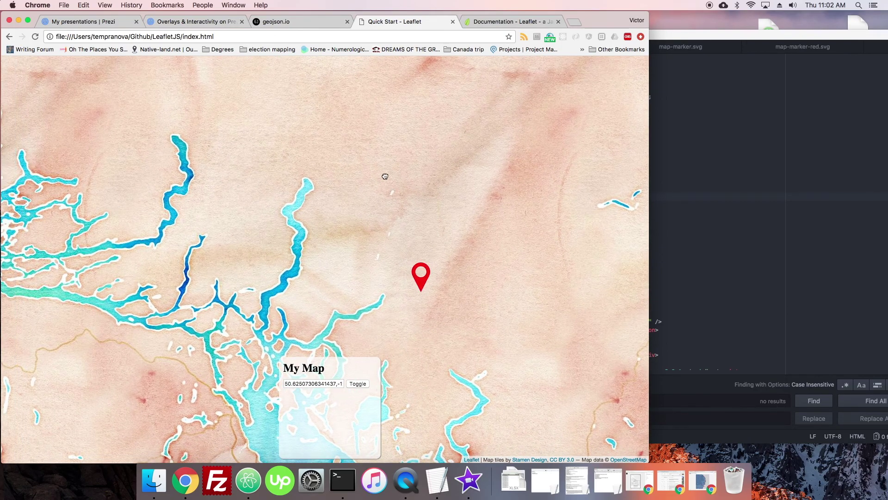
pyautogui.scroll(3, 444, 333)
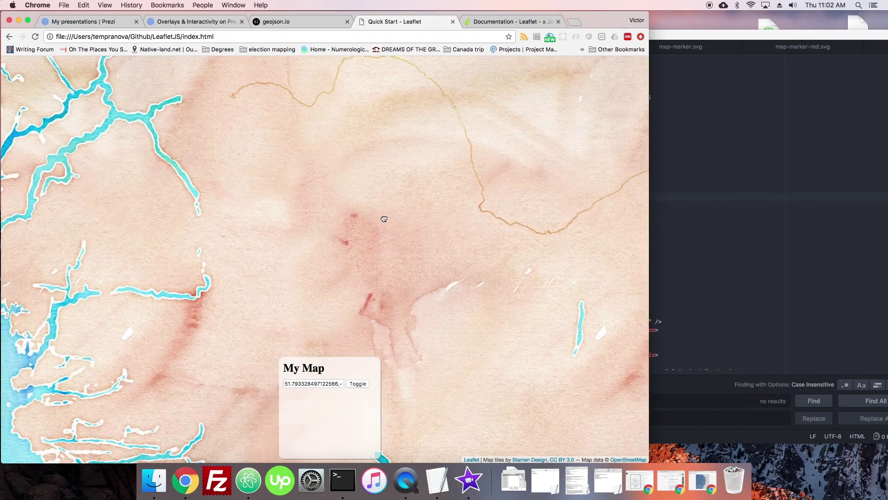